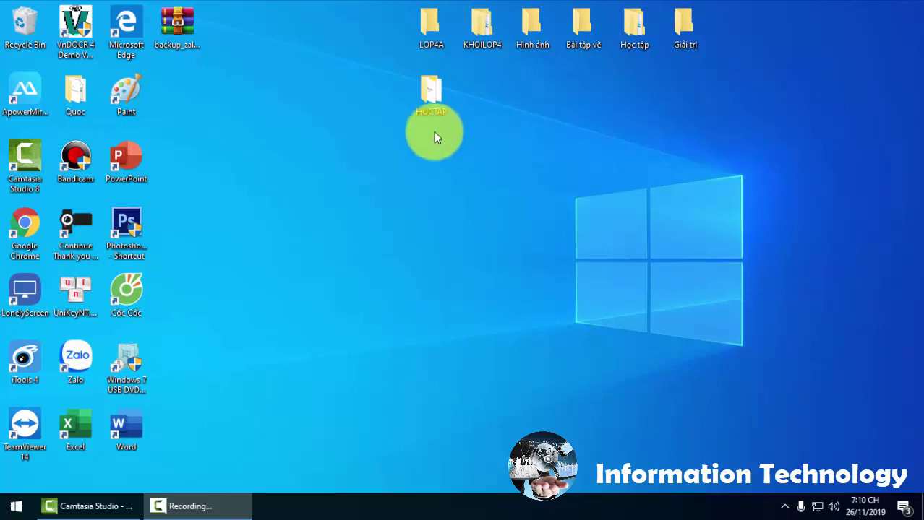
# - Open the HOCTAP folder from the desktop
pyautogui.click(432, 93)
pyautogui.rightClick(430, 91)
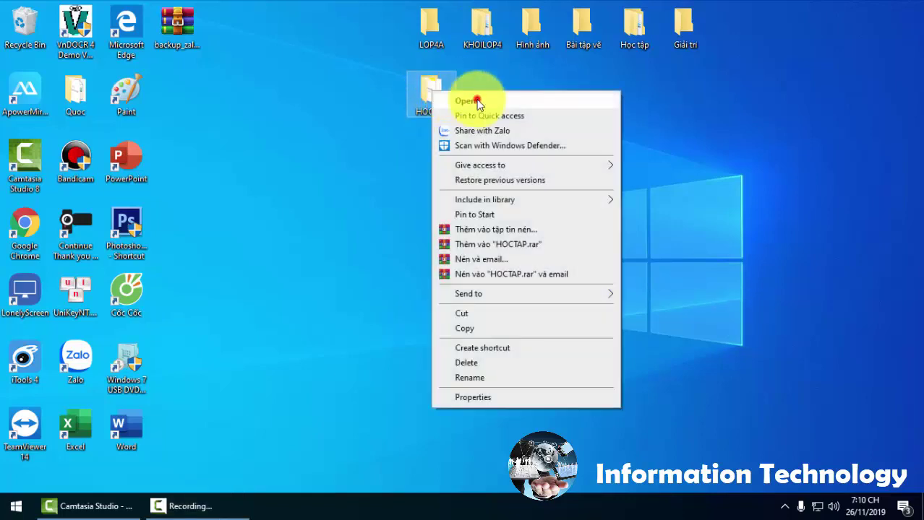
pyautogui.click(473, 97)
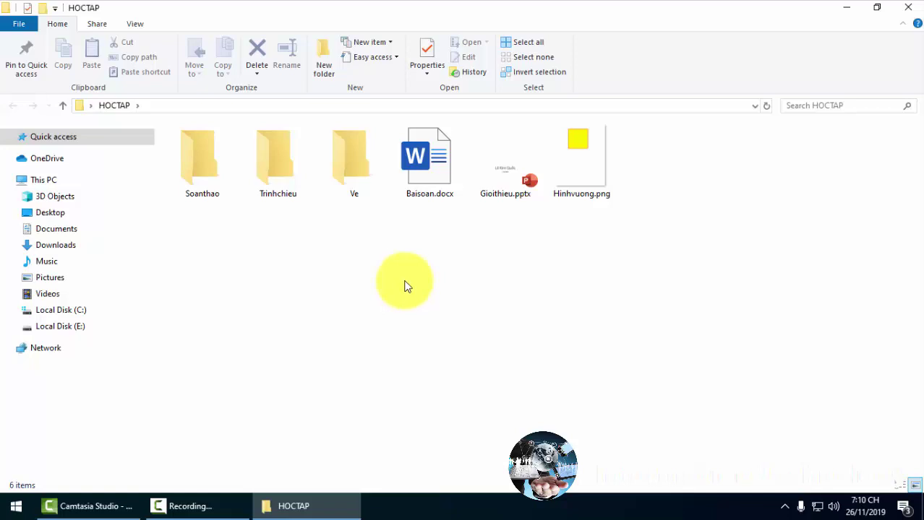
# - Show the contents of the HOCTAP folder as extra large icons
pyautogui.click(136, 24)
pyautogui.click(166, 50)
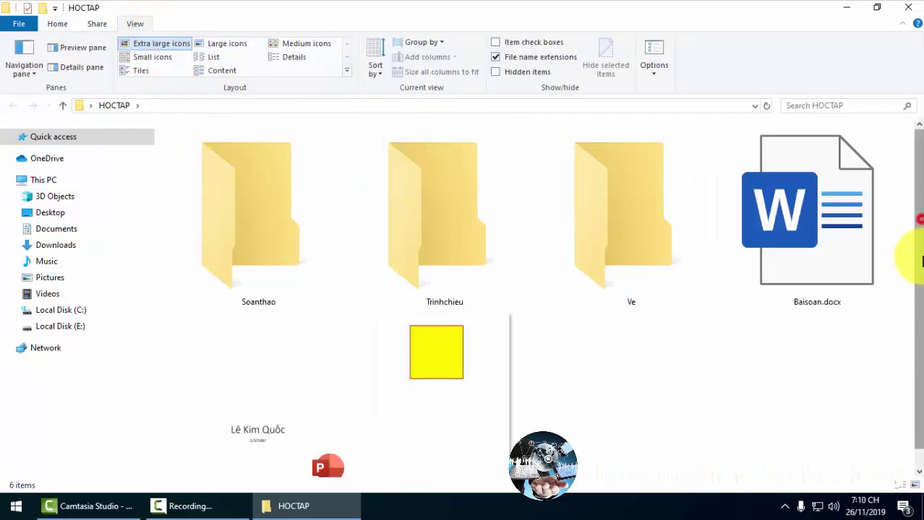
pyautogui.scroll(-1, 912, 258)
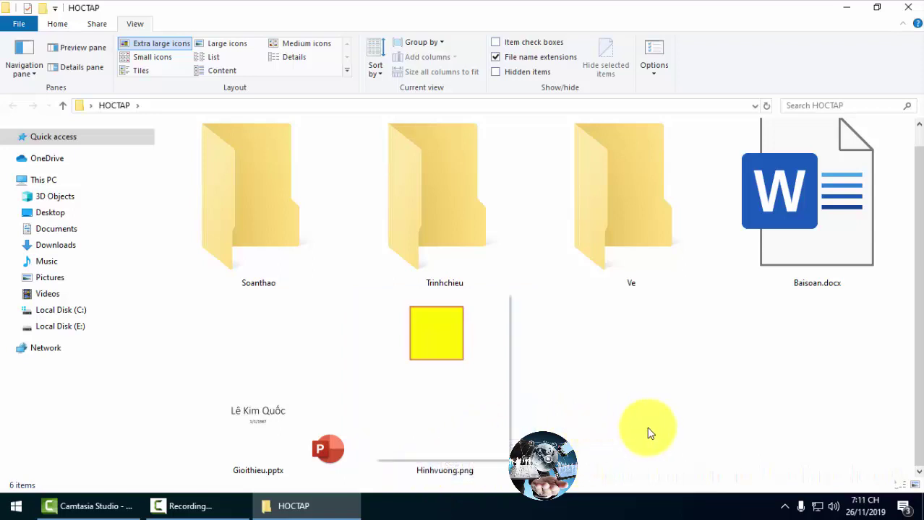
# - Rename the yellow square image file as HinhVuong.png, keeping its extension
pyautogui.rightClick(443, 380)
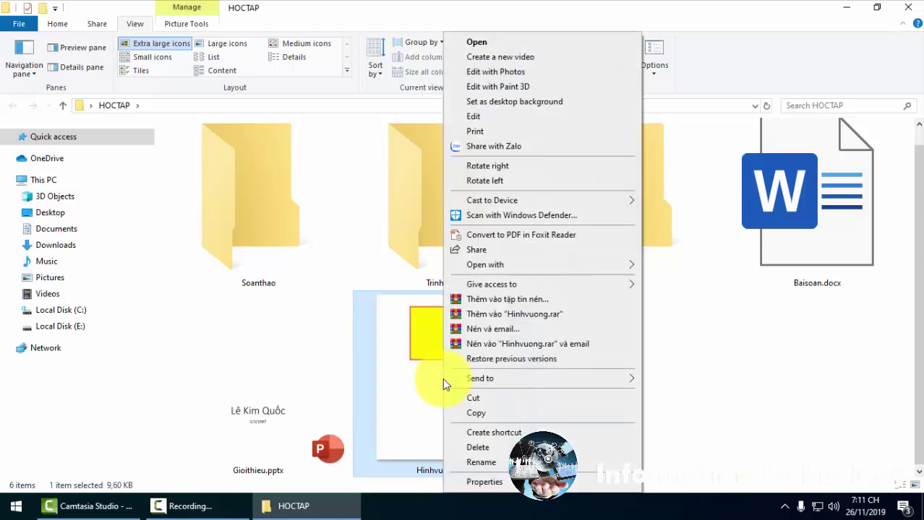
pyautogui.click(491, 463)
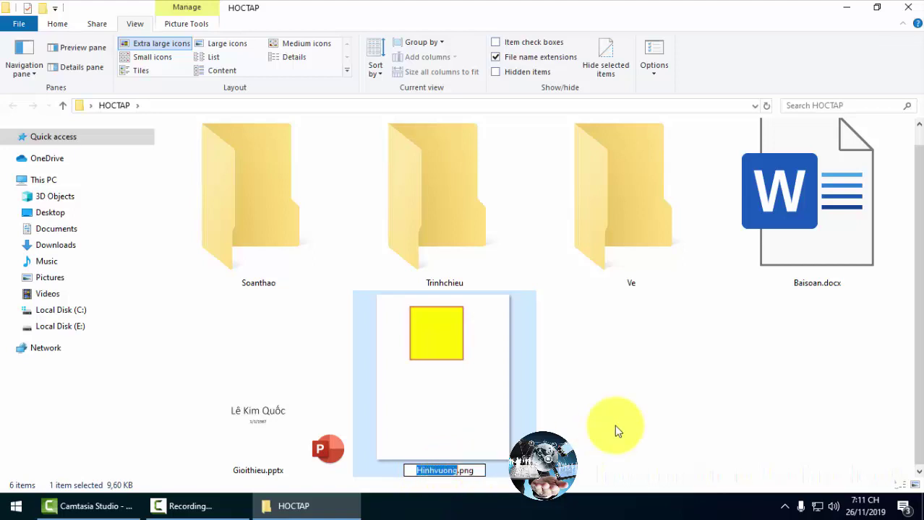
pyautogui.write('Hinh')
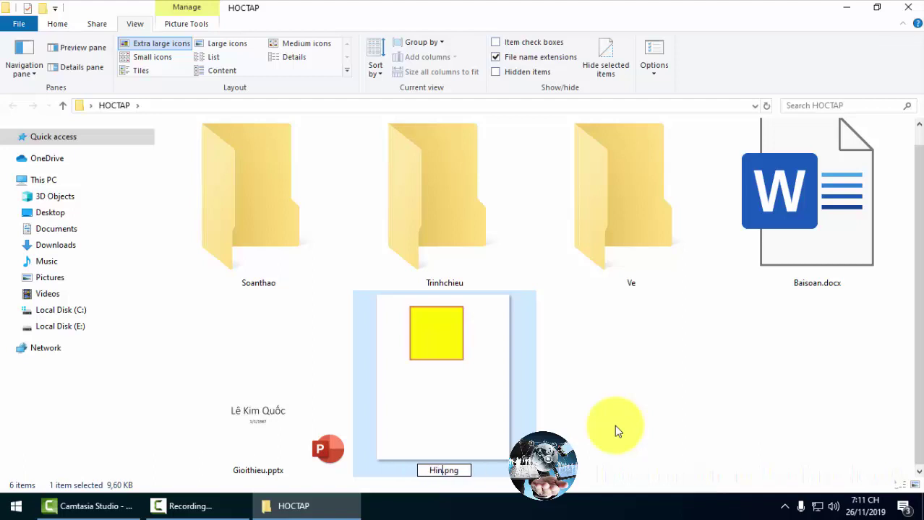
pyautogui.write('Vuong')
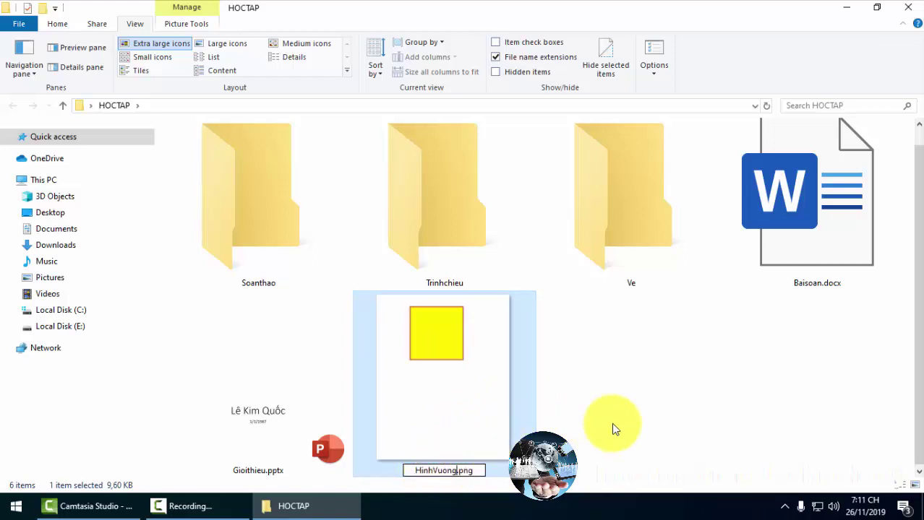
pyautogui.press('Return')
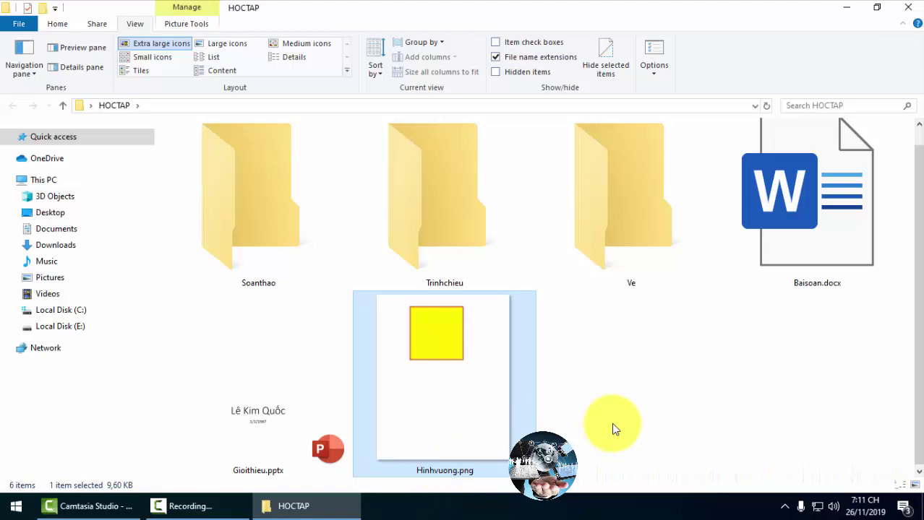
# - Edit the square image's file name again, replacing only the letter V in HinhVuong.png
pyautogui.rightClick(463, 436)
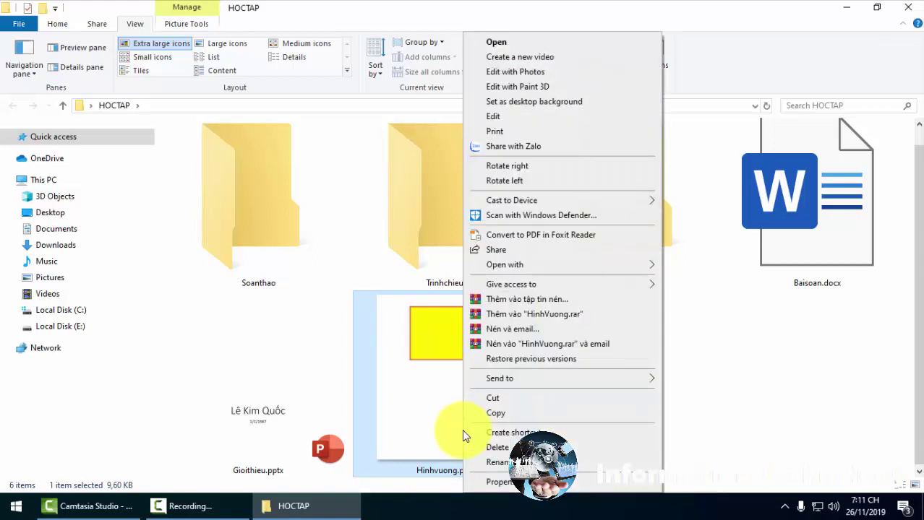
pyautogui.click(497, 463)
pyautogui.click(437, 470)
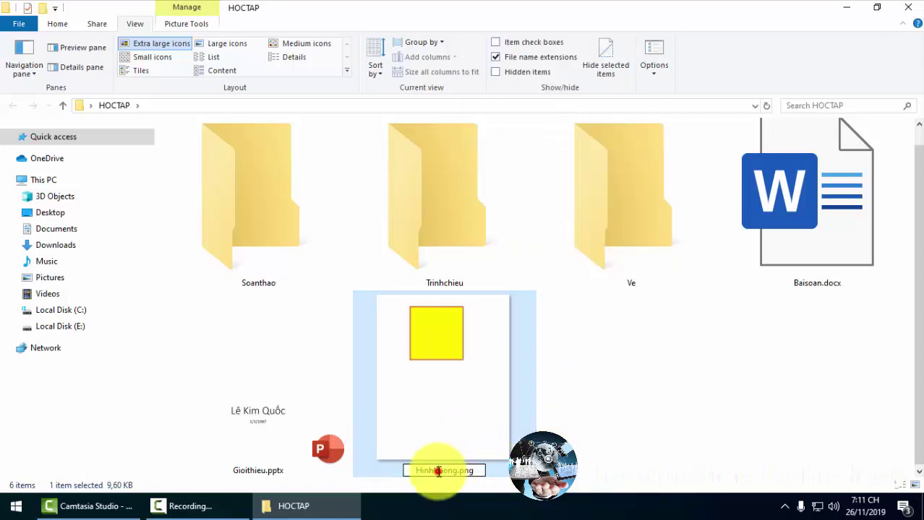
pyautogui.press('Delete')
pyautogui.write('v')
pyautogui.press('Return')
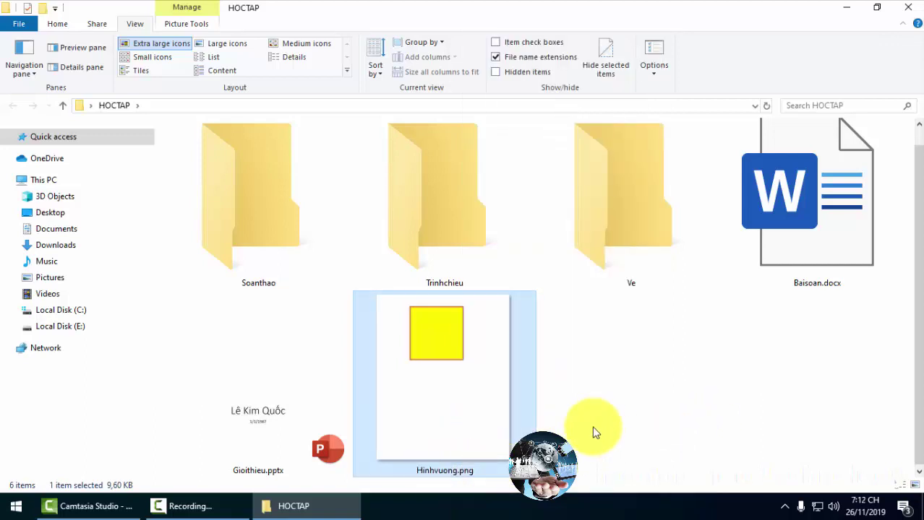
# - Refresh the HOCTAP folder view twice to update the displayed file name
pyautogui.rightClick(644, 402)
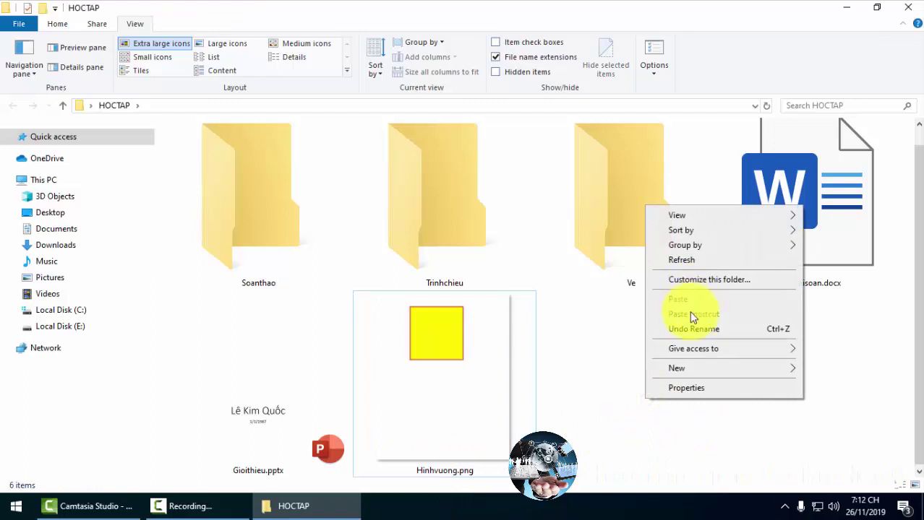
pyautogui.click(686, 261)
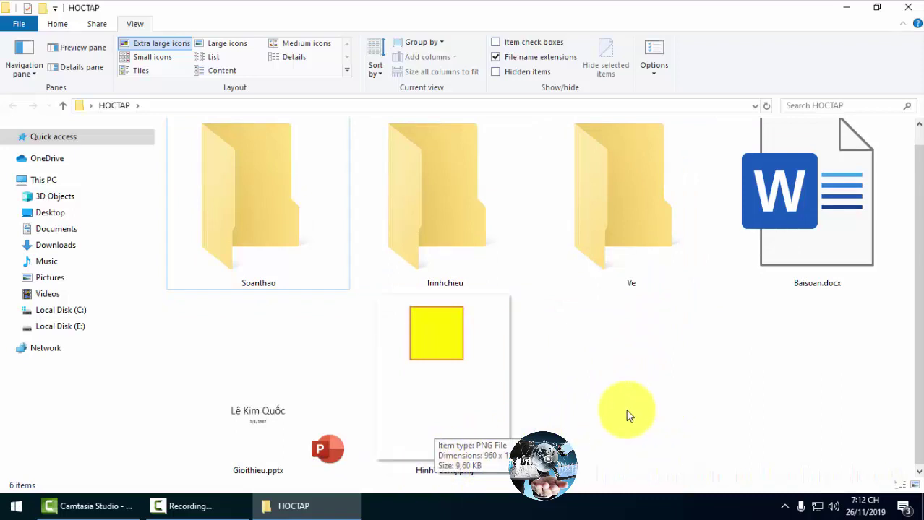
pyautogui.rightClick(588, 365)
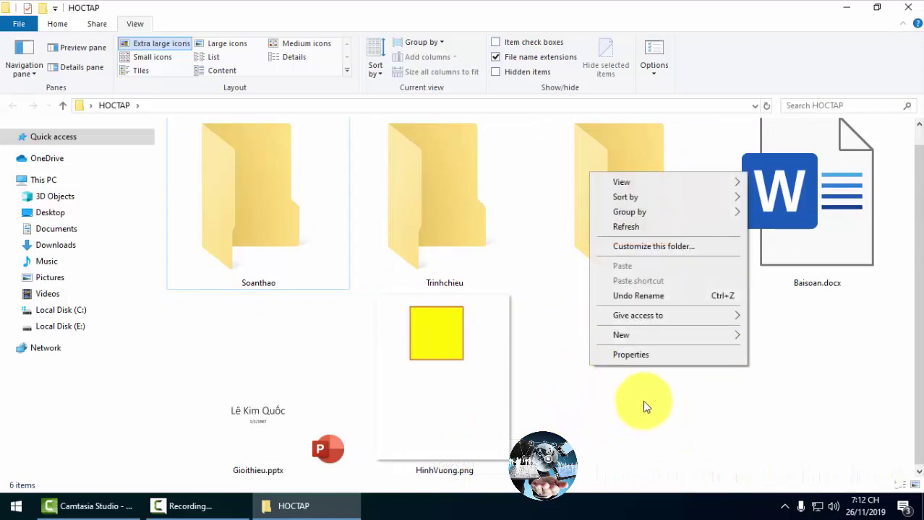
pyautogui.click(631, 228)
pyautogui.scroll(-1, 592, 394)
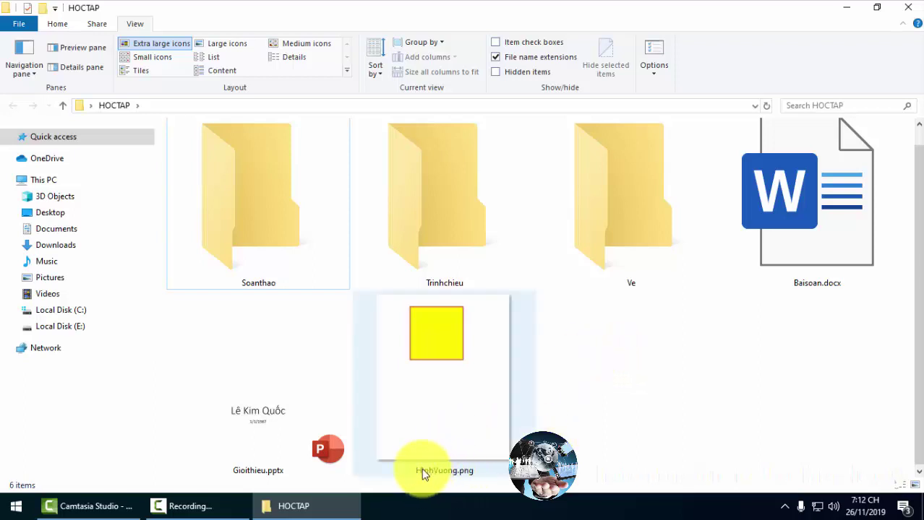
pyautogui.moveTo(423, 473)
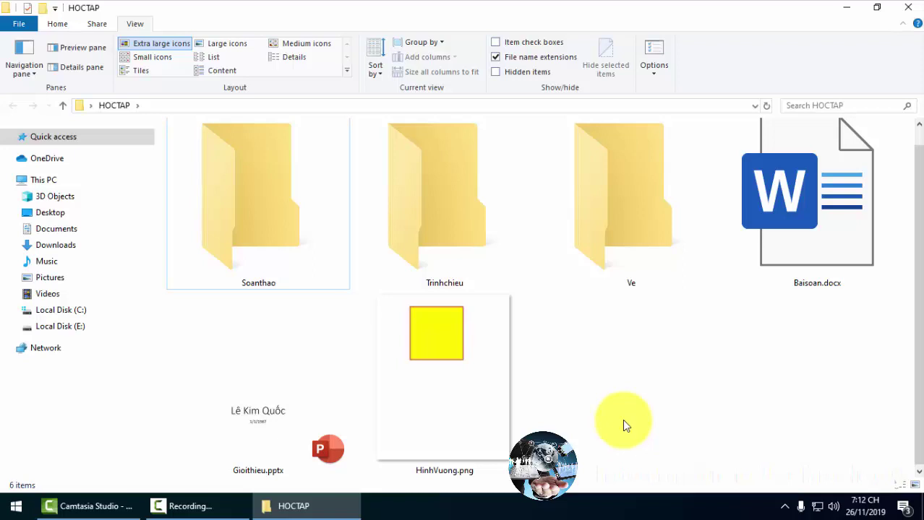
pyautogui.click(459, 386)
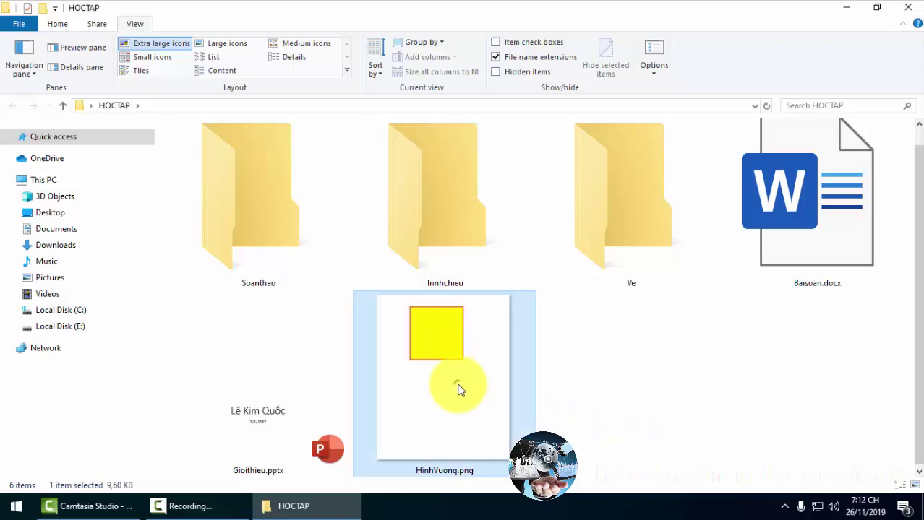
pyautogui.rightClick(459, 389)
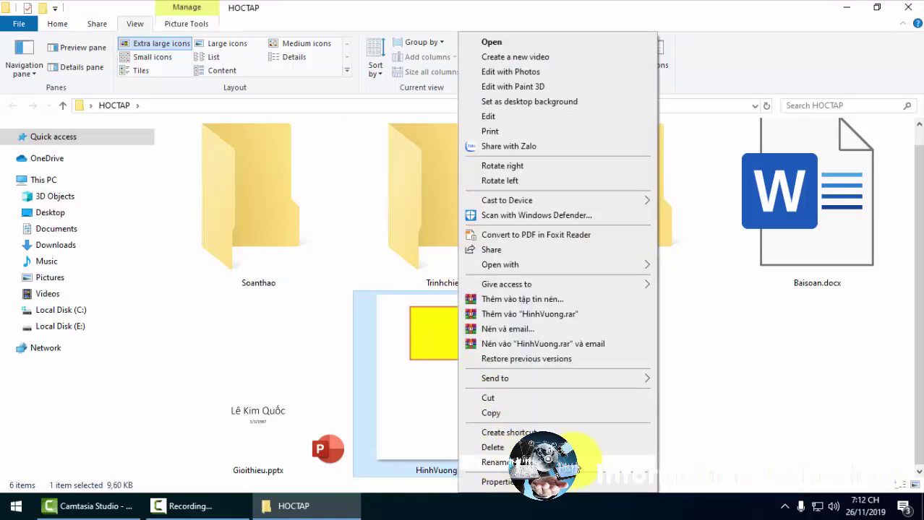
pyautogui.click(795, 430)
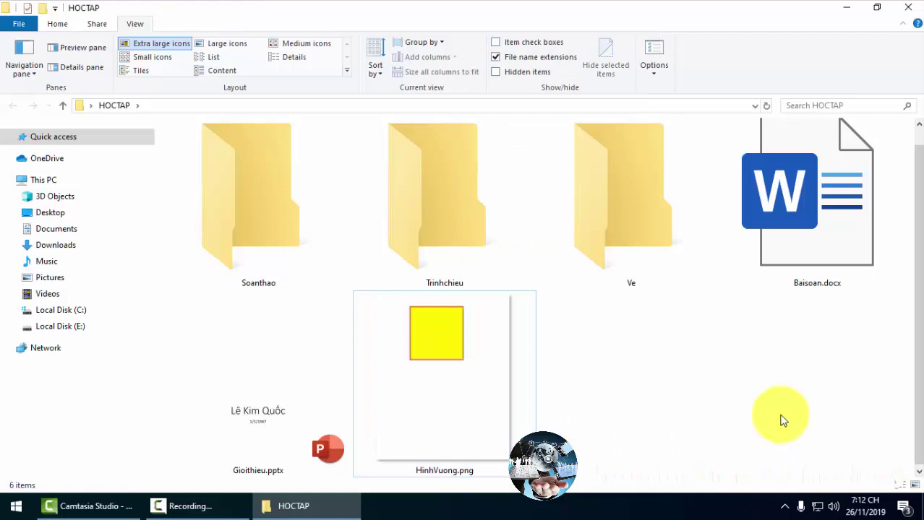
# - Switch the HOCTAP folder's layout to large icons and clear the file selection
pyautogui.click(435, 407)
pyautogui.click(435, 408)
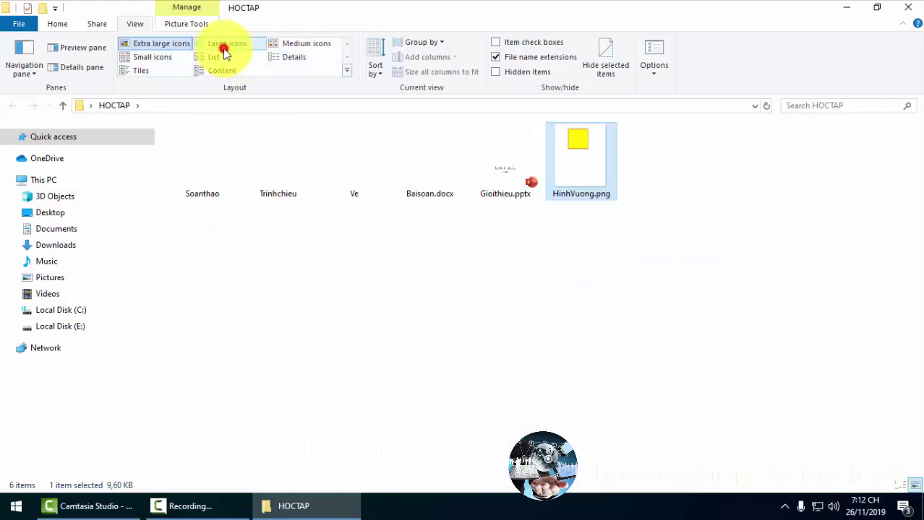
pyautogui.click(225, 44)
pyautogui.click(581, 261)
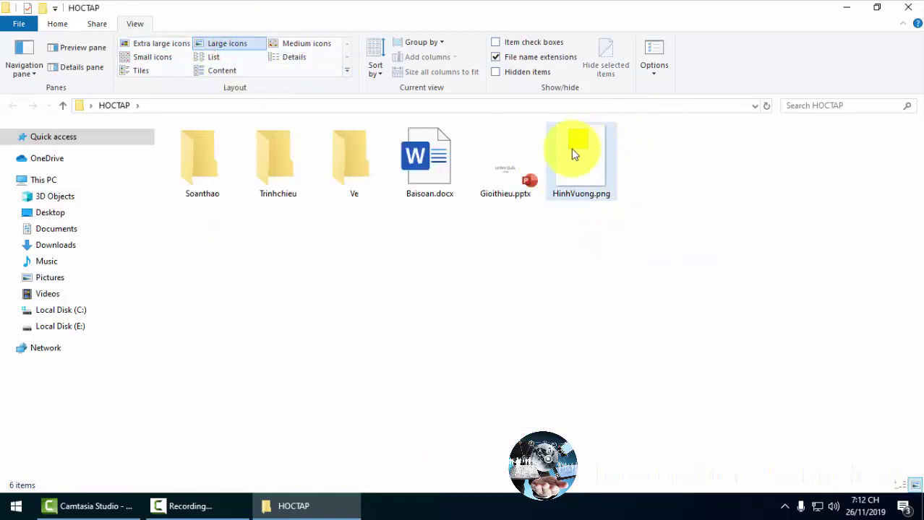
pyautogui.click(563, 267)
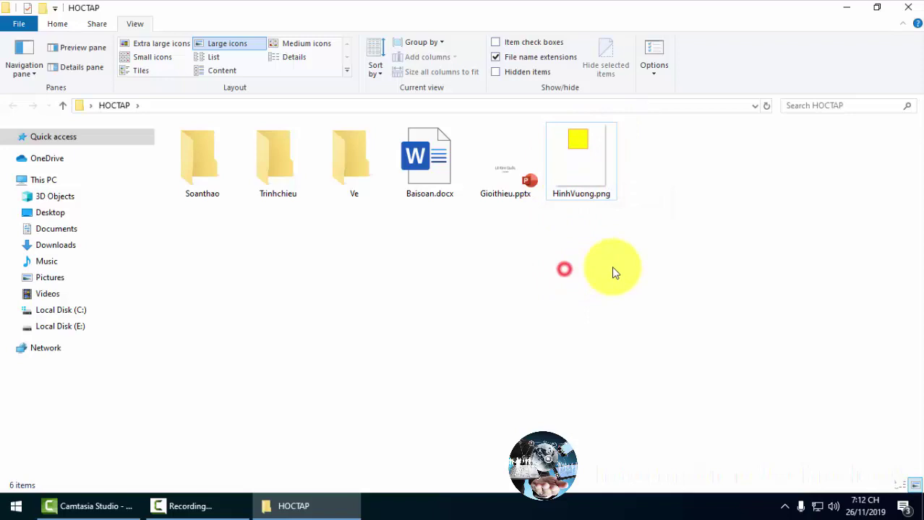
# - Select the square image file and rename it, entering HinhVuong as the full base name
pyautogui.click(576, 164)
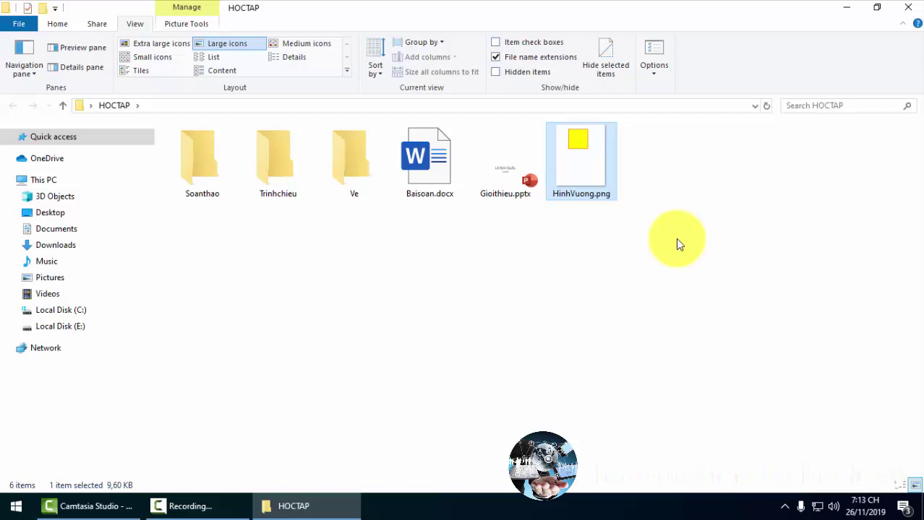
pyautogui.press('F2')
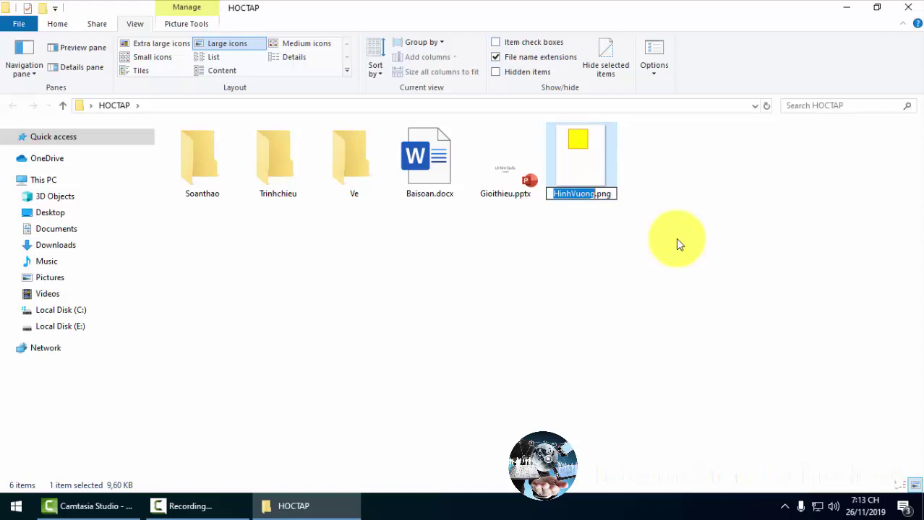
pyautogui.write('HinhV')
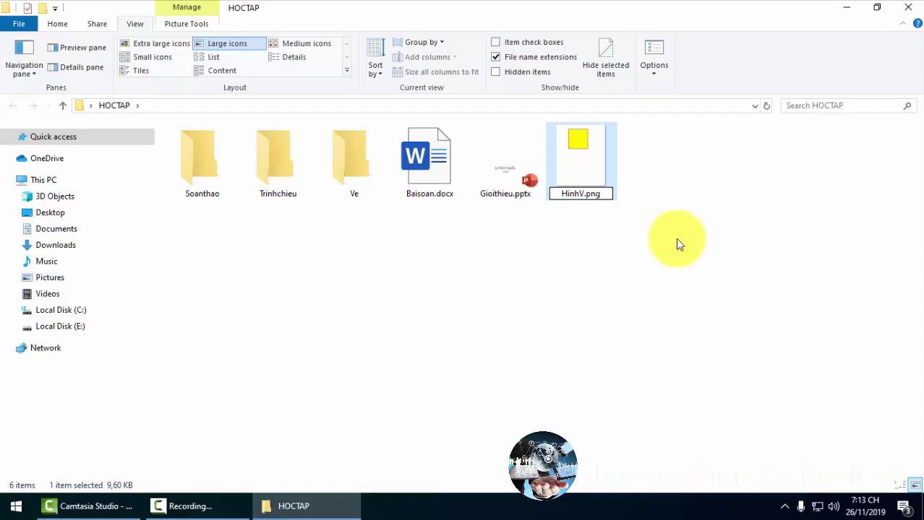
pyautogui.write('uong')
pyautogui.press('Return')
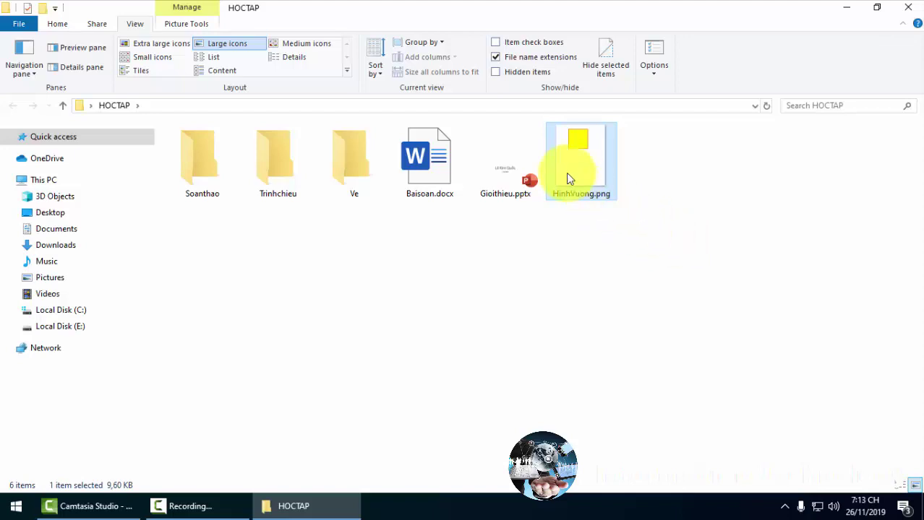
# - Open the name of HinhVuong.png for editing and try to insert a slash before the extension
pyautogui.press('F2')
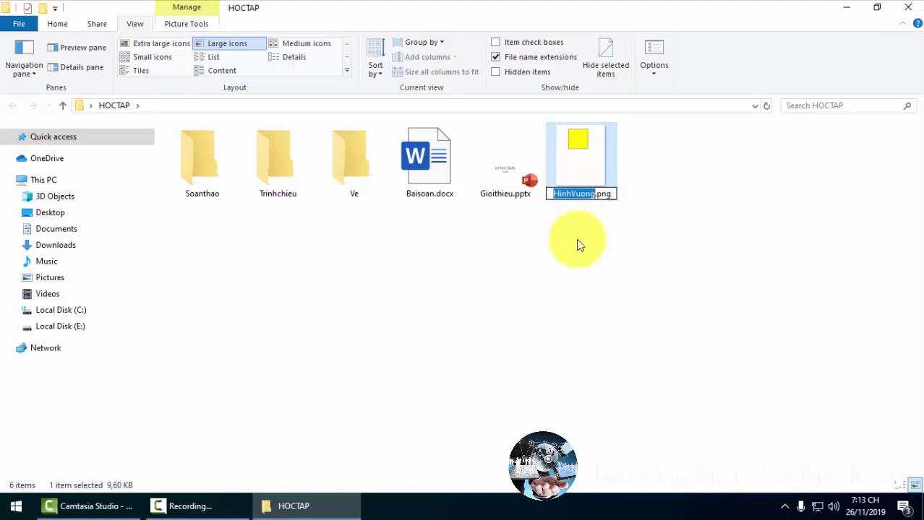
pyautogui.press('Right')
pyautogui.press('/')
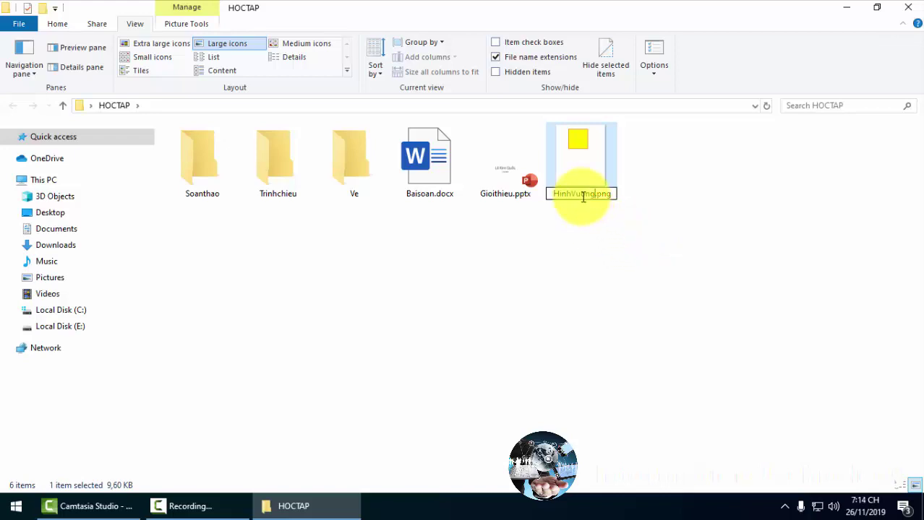
pyautogui.press('/')
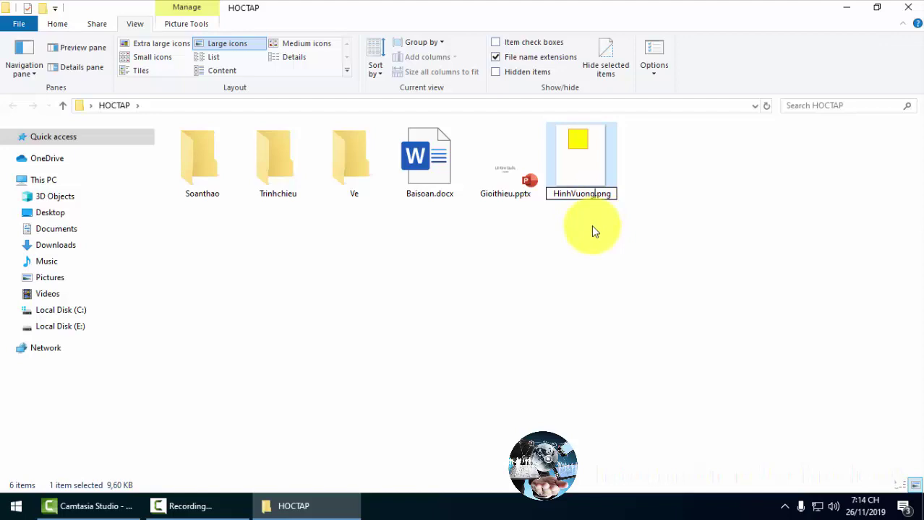
pyautogui.press('/')
# - Examine the parts of the name HinhVuong.png, marking the base name and its individual letters, and close the name editing
pyautogui.moveTo(555, 195); pyautogui.dragTo(595, 195)
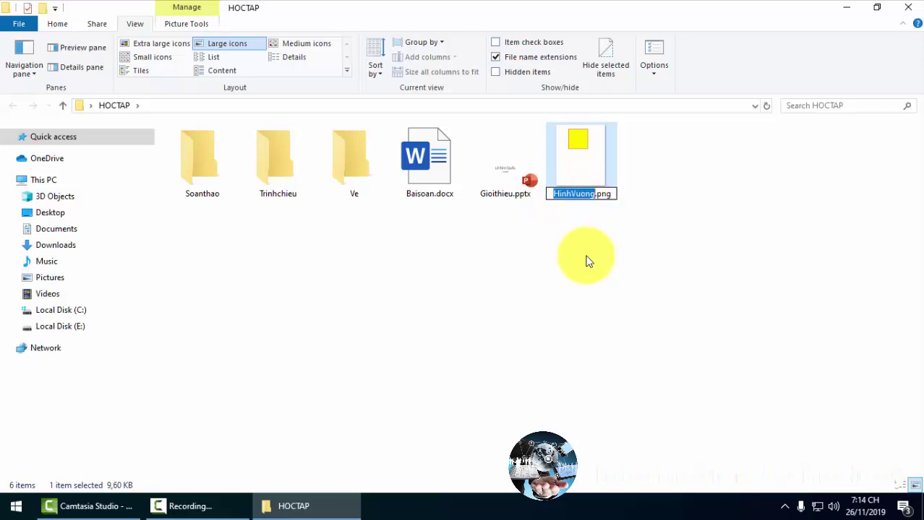
pyautogui.click(584, 193)
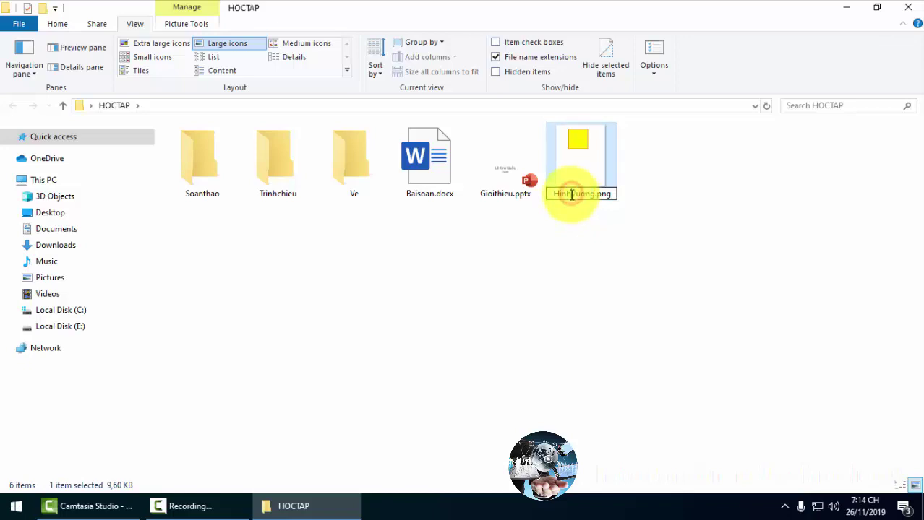
pyautogui.doubleClick(560, 196)
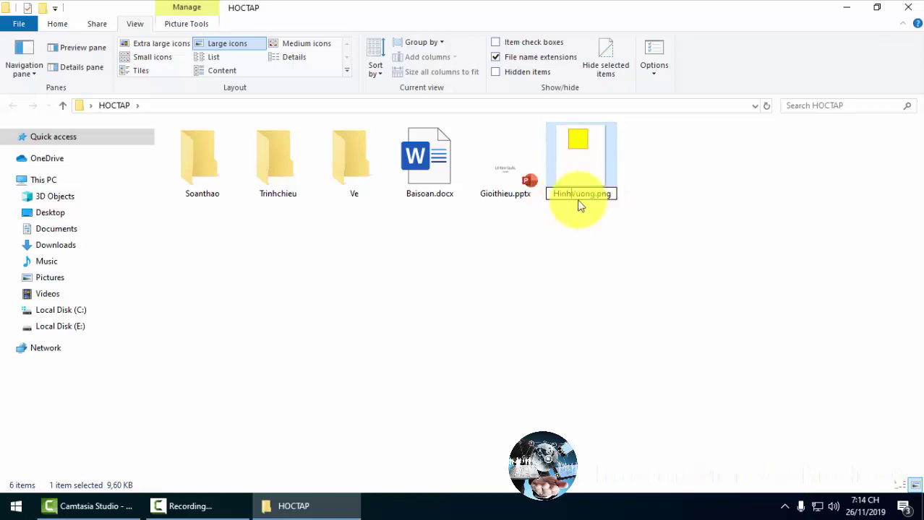
pyautogui.click(561, 196)
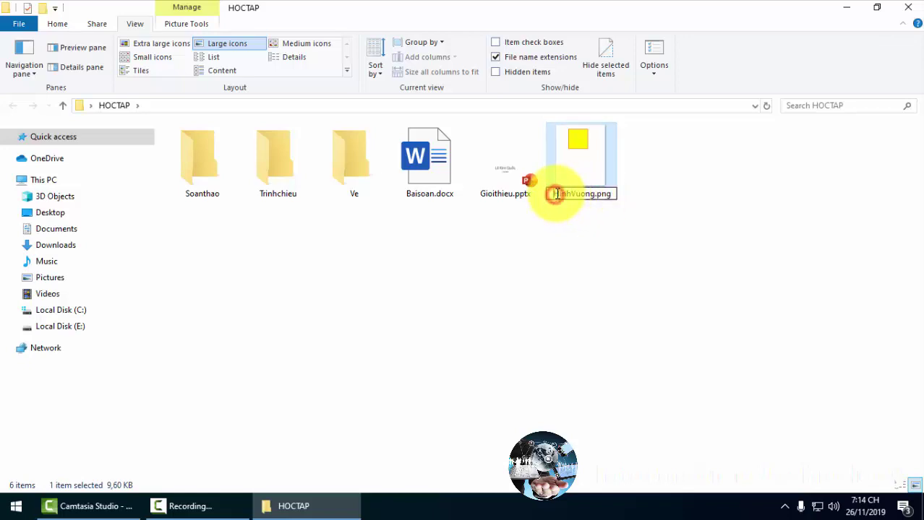
pyautogui.moveTo(552, 195); pyautogui.dragTo(559, 195)
pyautogui.click(558, 201)
pyautogui.moveTo(558, 195)
pyautogui.mouseDown()
pyautogui.moveTo(592, 196)
pyautogui.moveTo(532, 196)
pyautogui.moveTo(557, 210)
pyautogui.mouseUp()
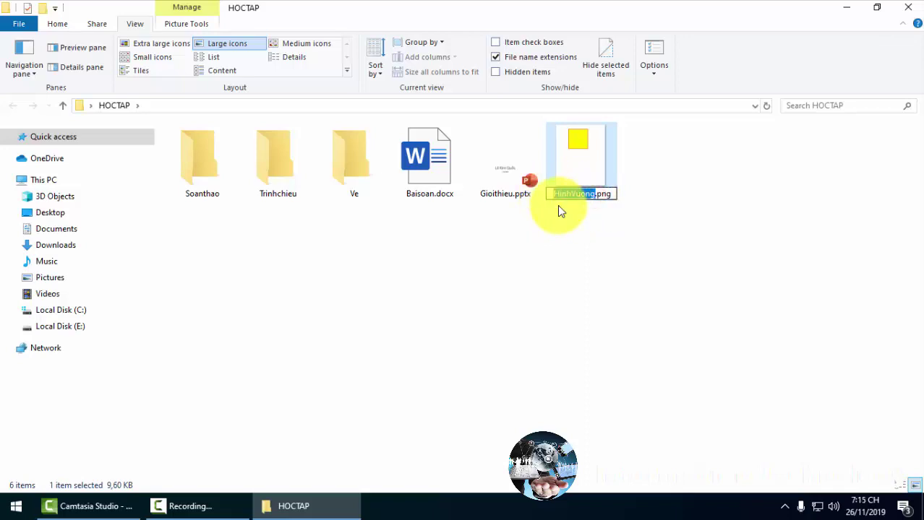
pyautogui.click(595, 233)
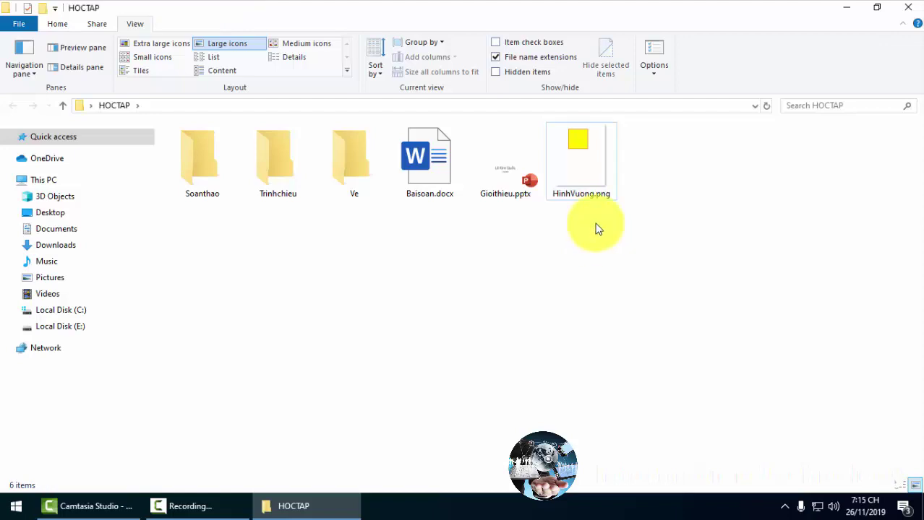
# - Copy HinhVuong.png and paste a duplicate into the same HOCTAP folder
pyautogui.click(582, 169)
pyautogui.rightClick(580, 164)
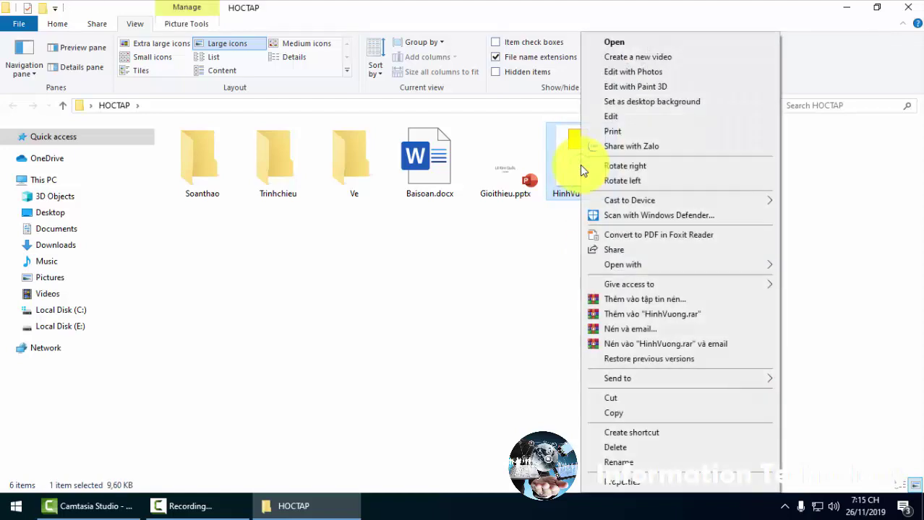
pyautogui.click(627, 413)
pyautogui.click(686, 291)
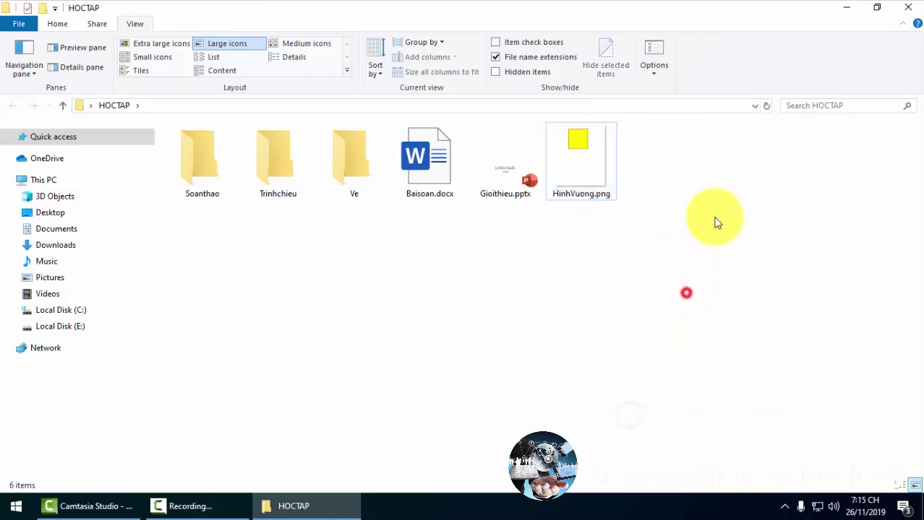
pyautogui.rightClick(716, 218)
pyautogui.click(747, 310)
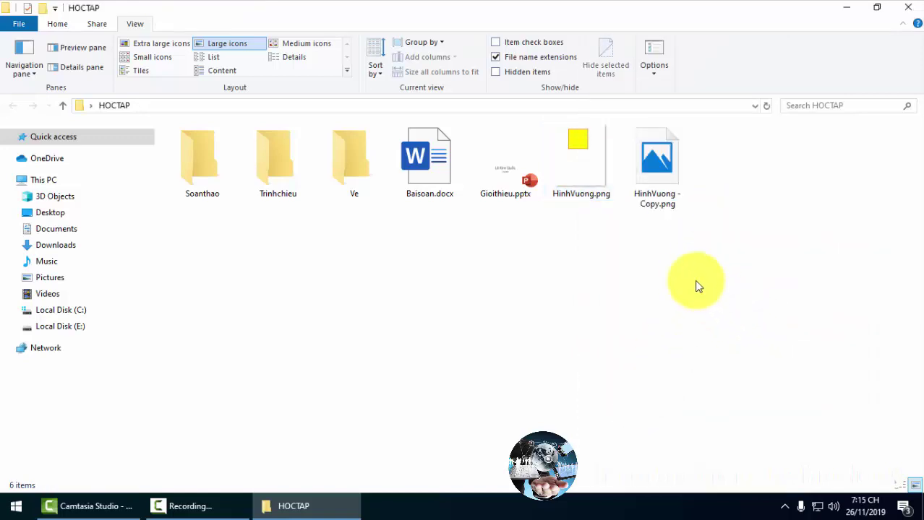
# - Rename the duplicate of the square image as HinhVuong2.png
pyautogui.press('F2')
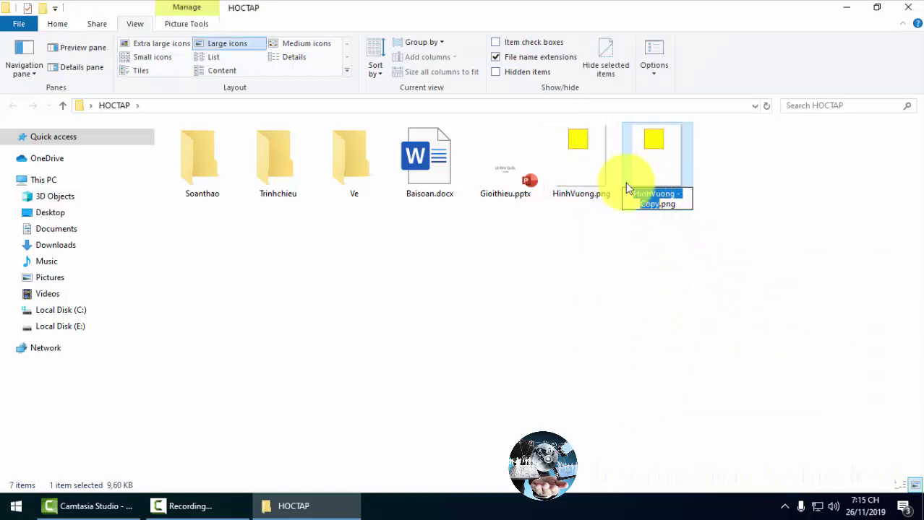
pyautogui.moveTo(670, 193); pyautogui.dragTo(654, 224)
pyautogui.write('2')
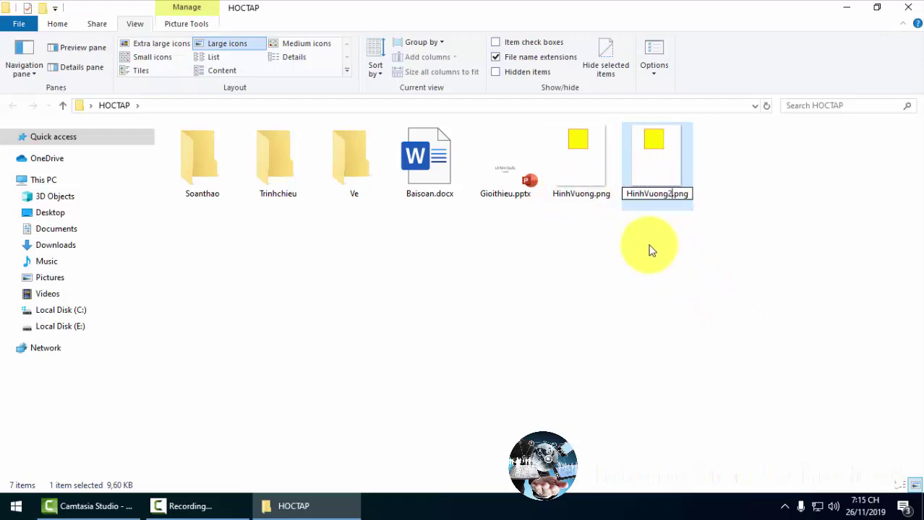
pyautogui.click(639, 245)
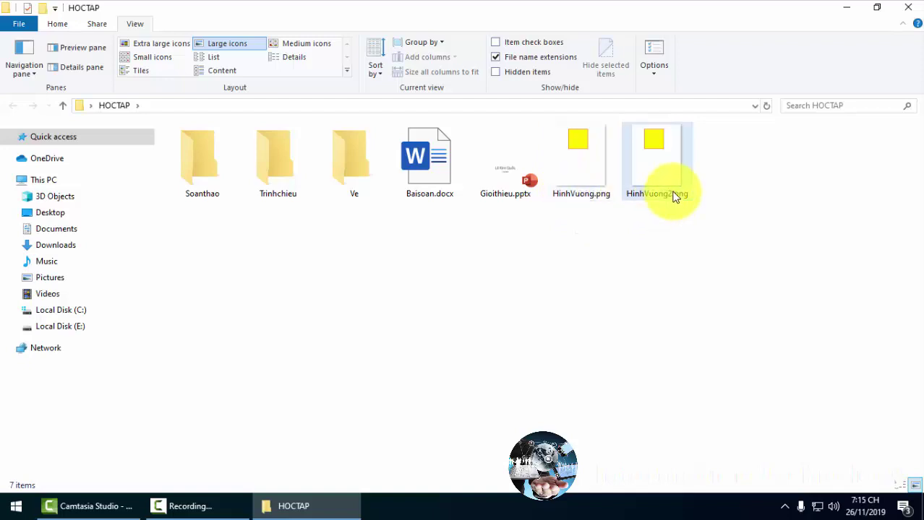
# - Try to rename HinhVuong.png as HinhVuong2.png and decline the alternative numbered name
pyautogui.click(576, 172)
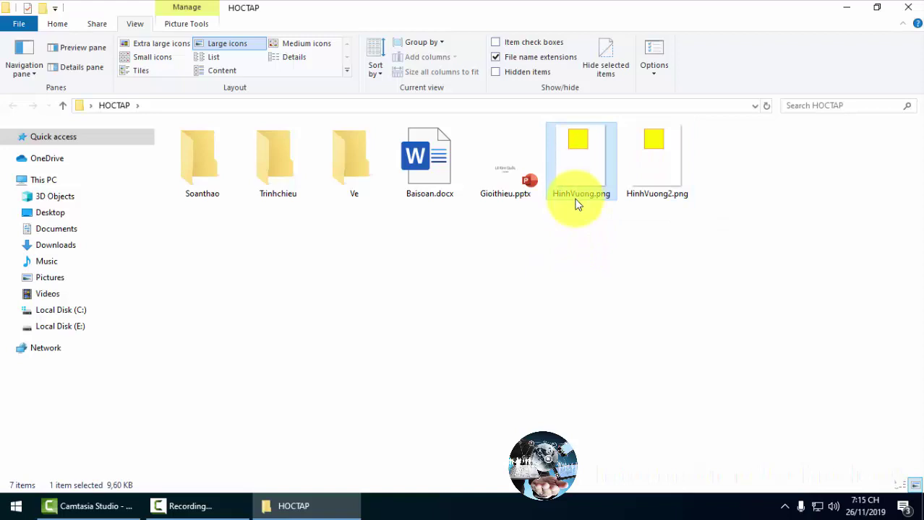
pyautogui.rightClick(576, 161)
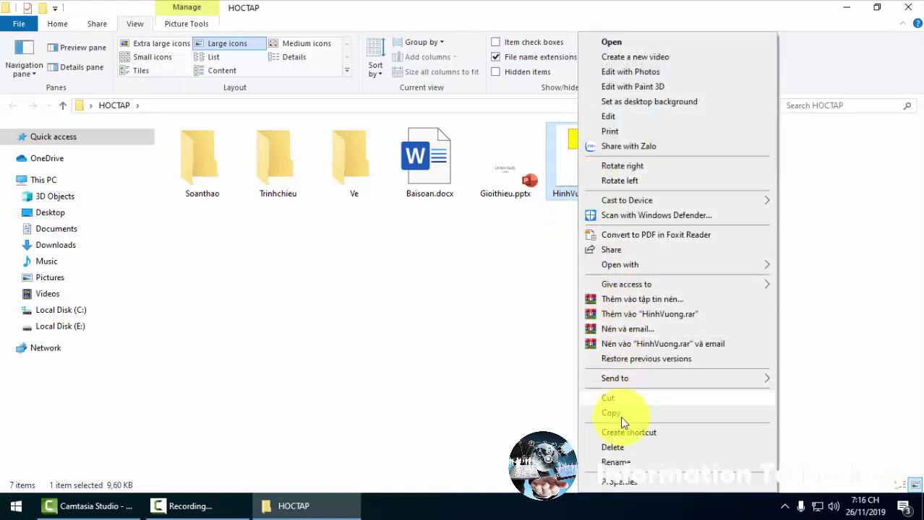
pyautogui.click(621, 461)
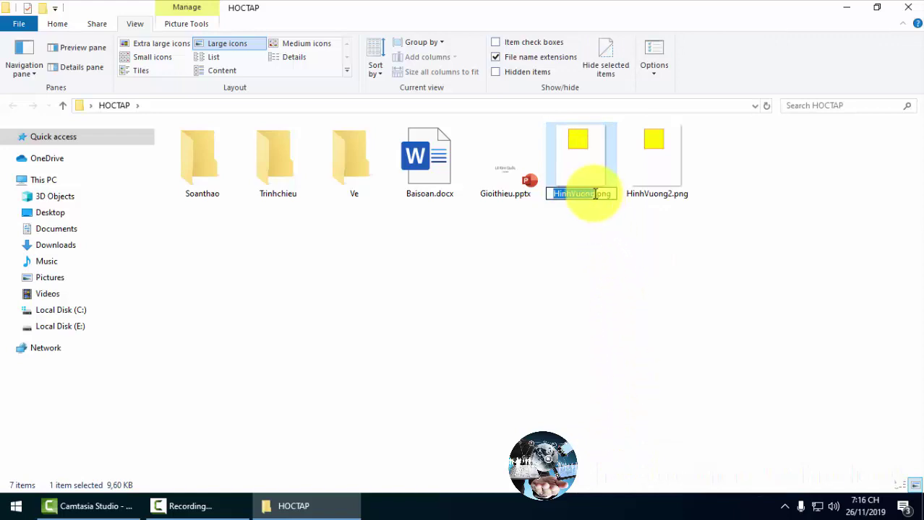
pyautogui.write('HinhVuon')
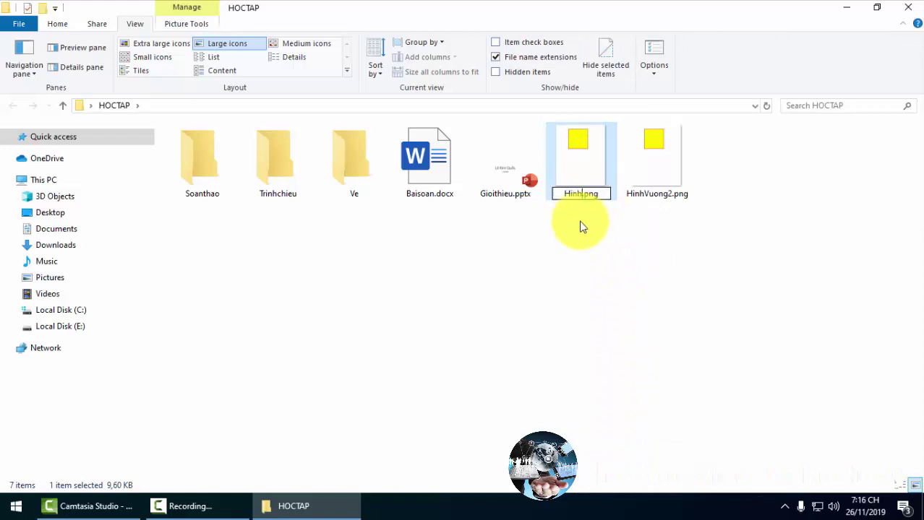
pyautogui.write('g2')
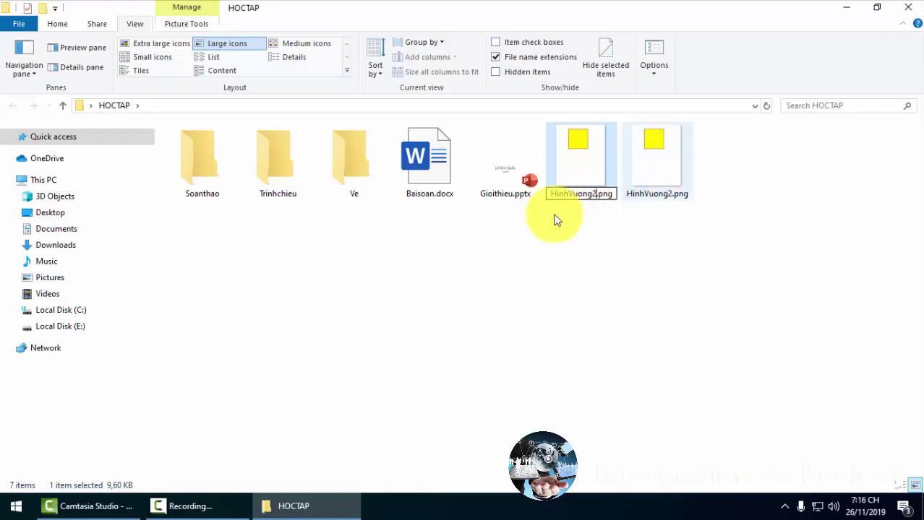
pyautogui.press('Return')
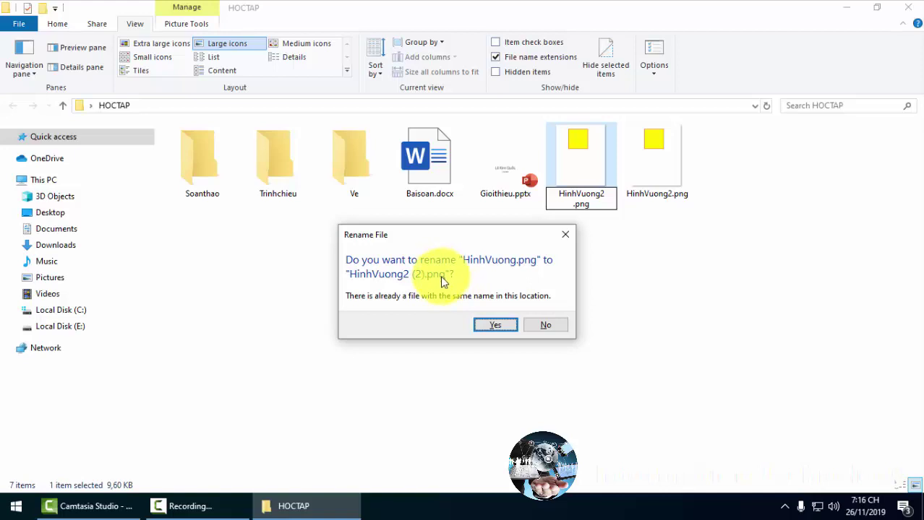
pyautogui.click(548, 327)
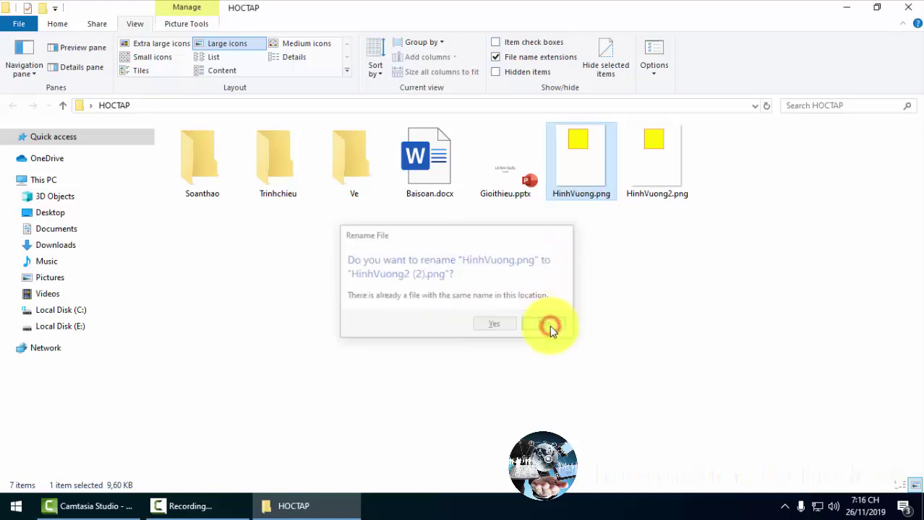
# - Rename HinhVuong.png with the base name HinhVuong2, accept the proposed name HinhVuong2 (2).png and clear the selection
pyautogui.click(587, 191)
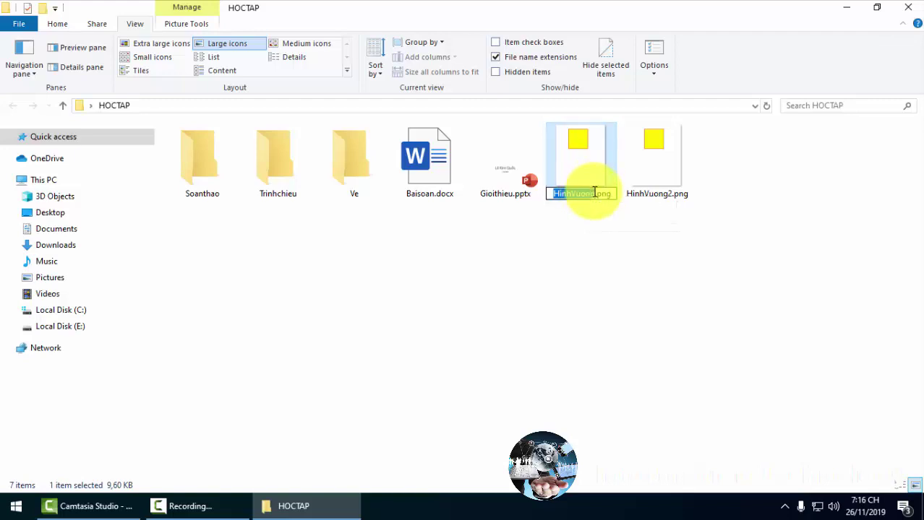
pyautogui.click(593, 193)
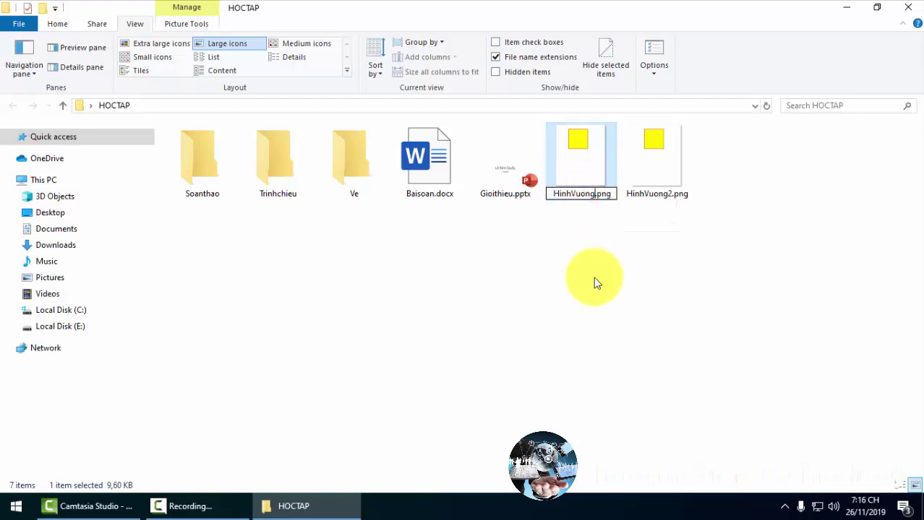
pyautogui.write('2')
pyautogui.press('Return')
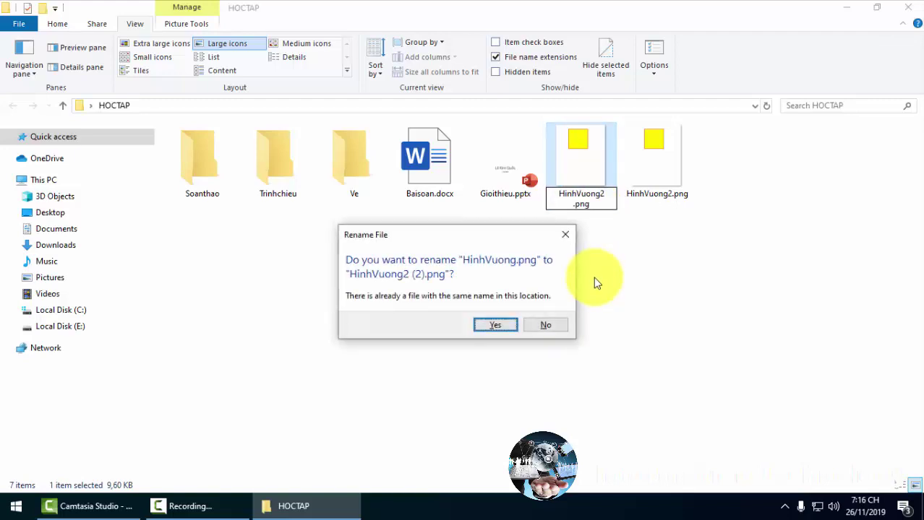
pyautogui.click(498, 326)
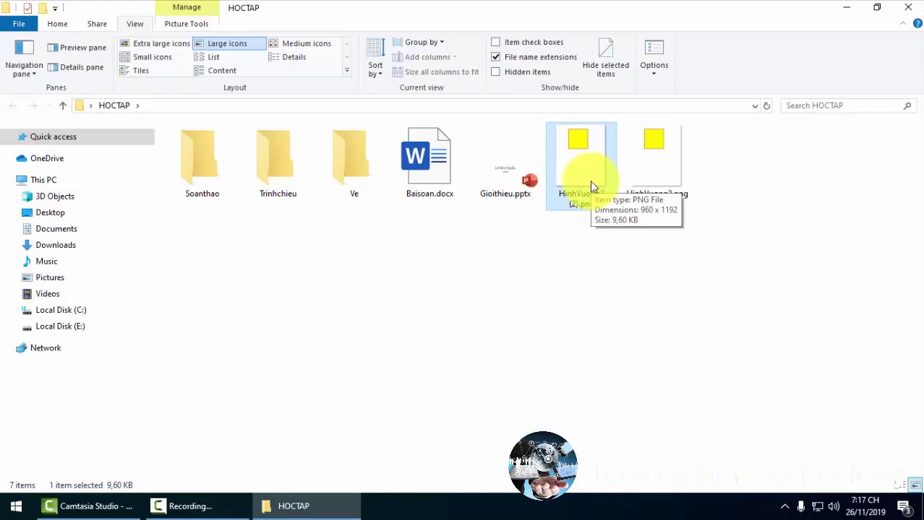
pyautogui.click(691, 284)
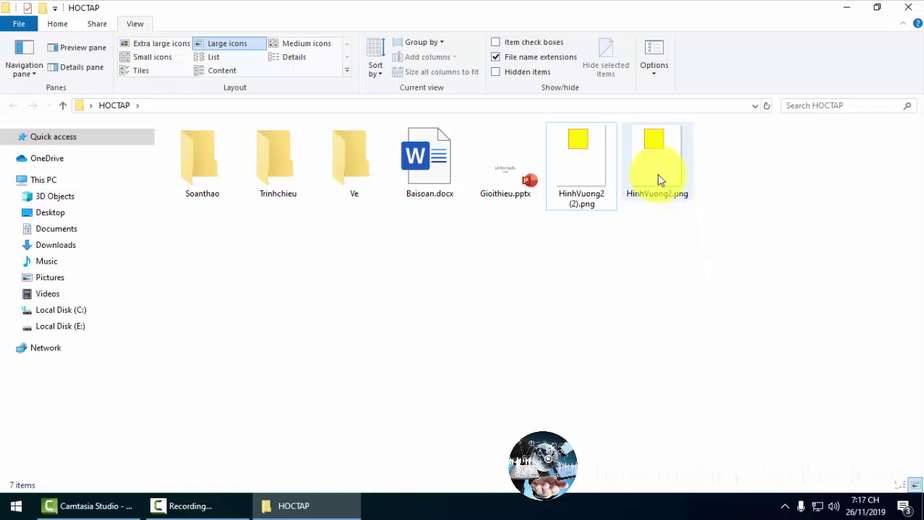
pyautogui.click(619, 265)
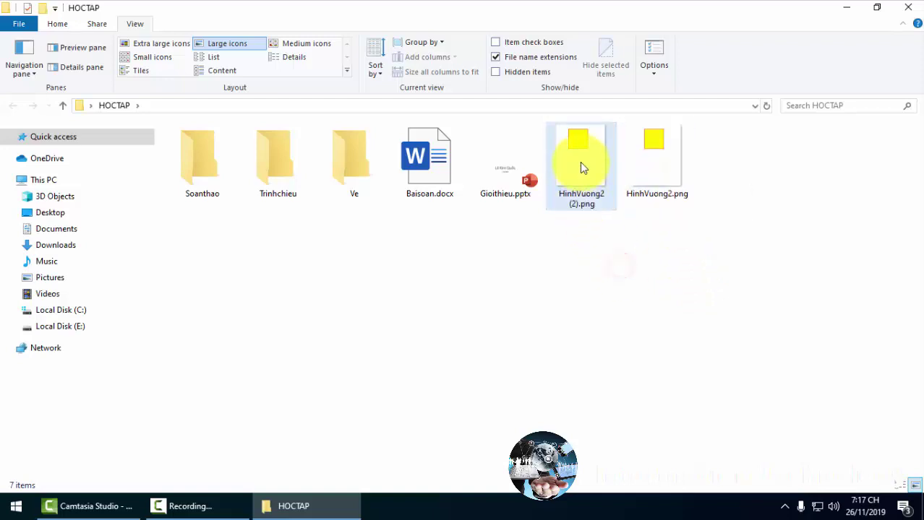
# - Rename HinhVuong2.png as HinhVuong3.png by replacing the number at the end of its base name
pyautogui.click(574, 188)
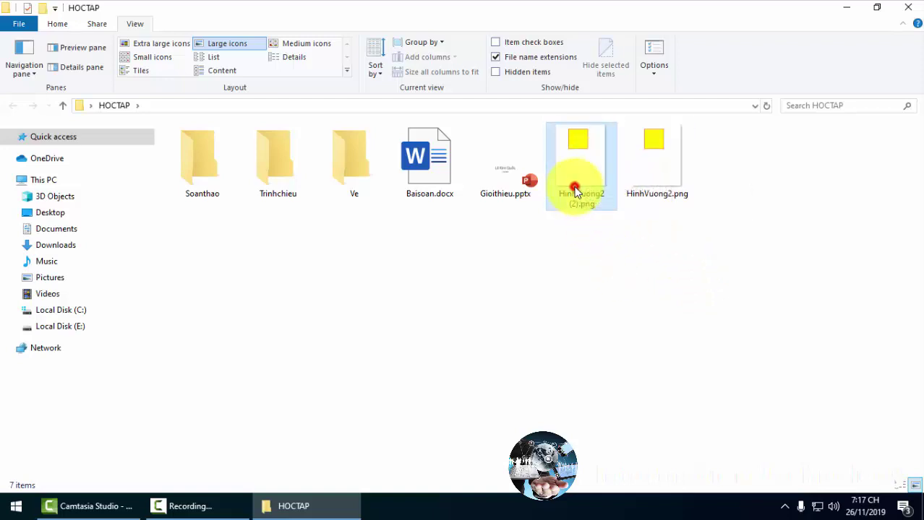
pyautogui.click(643, 174)
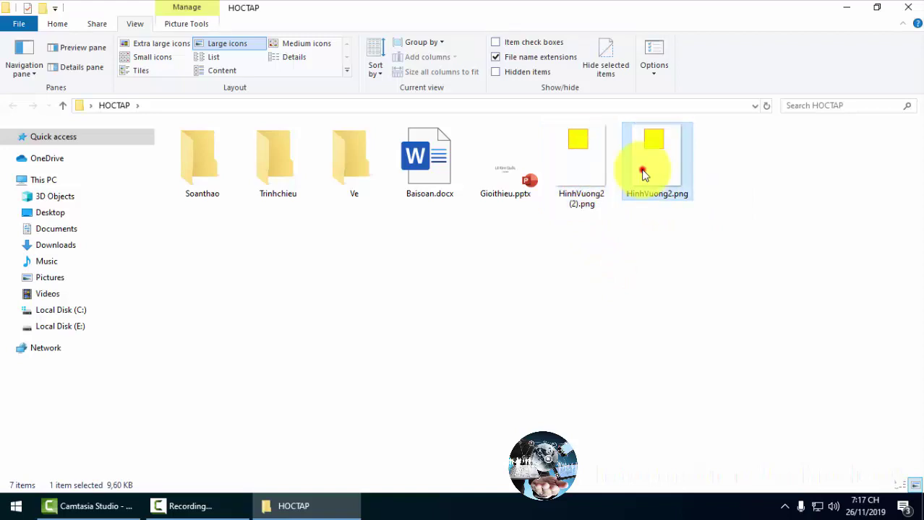
pyautogui.rightClick(644, 174)
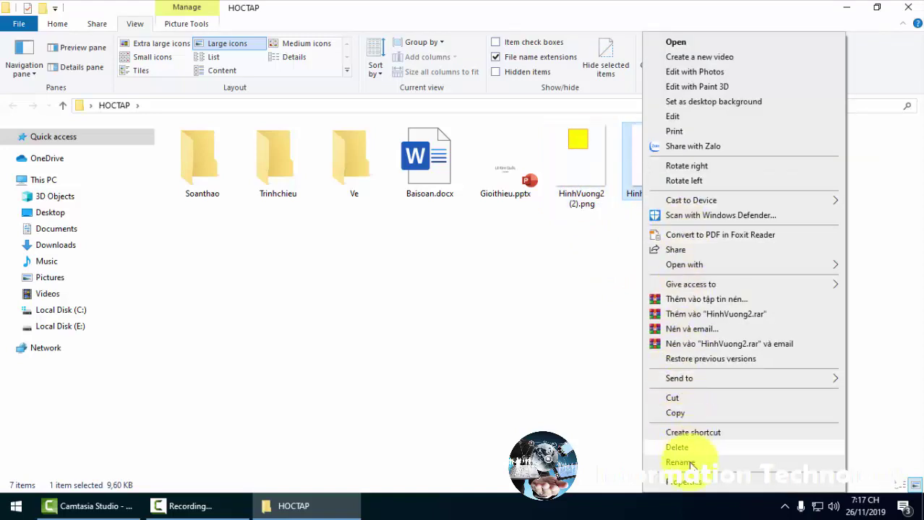
pyautogui.click(680, 463)
pyautogui.click(666, 194)
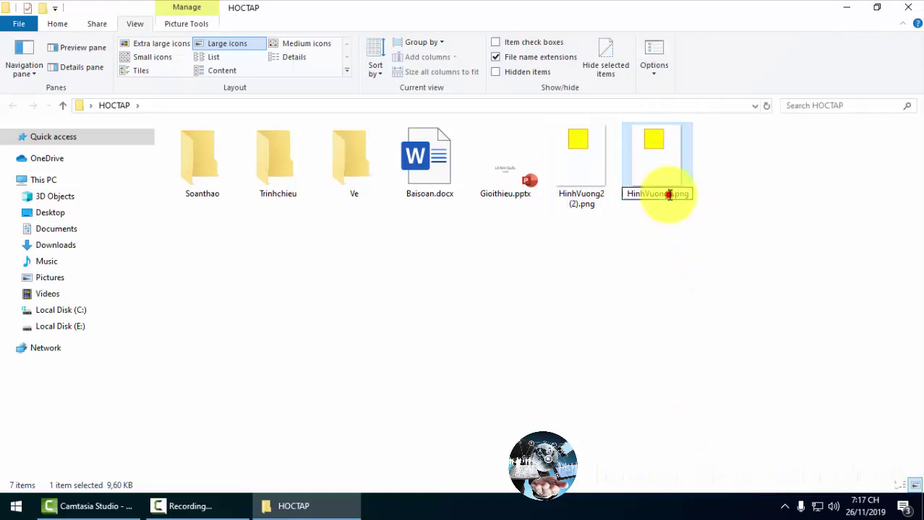
pyautogui.press('BackSpace')
pyautogui.write('3')
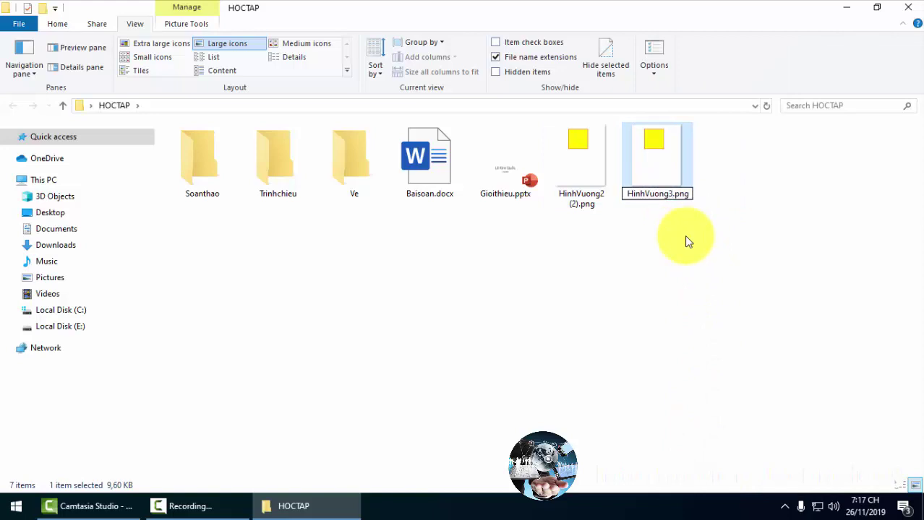
pyautogui.press('Return')
pyautogui.click(686, 240)
# - Confirm the new name of HinhVuong3.png and paste a copy of that image into the same HOCTAP folder
pyautogui.click(652, 183)
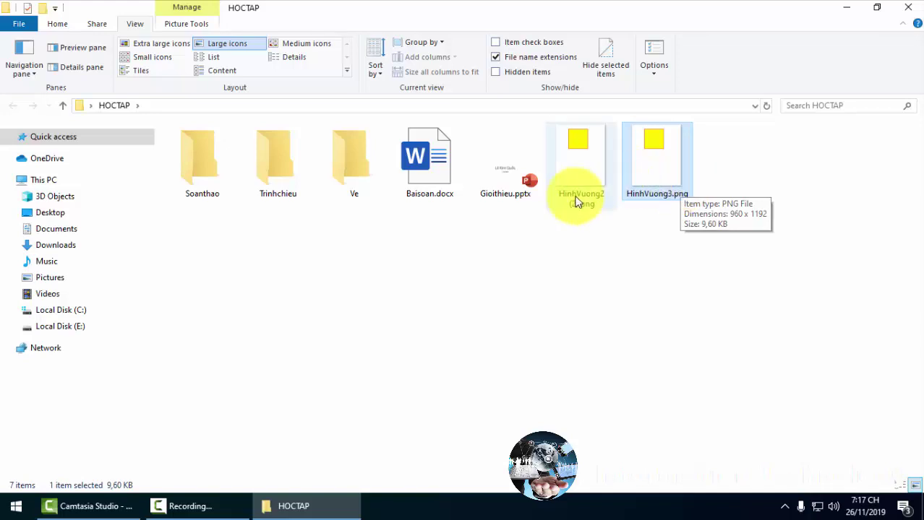
pyautogui.rightClick(647, 165)
pyautogui.click(598, 277)
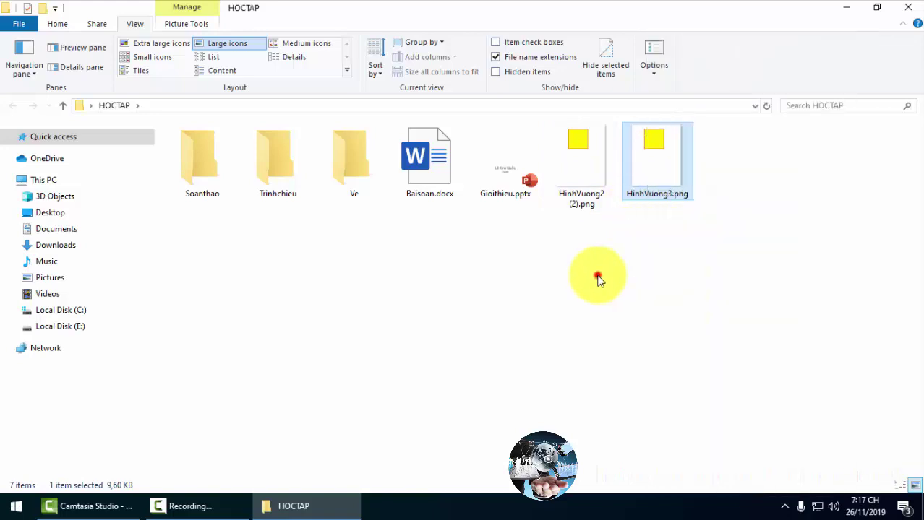
pyautogui.rightClick(650, 169)
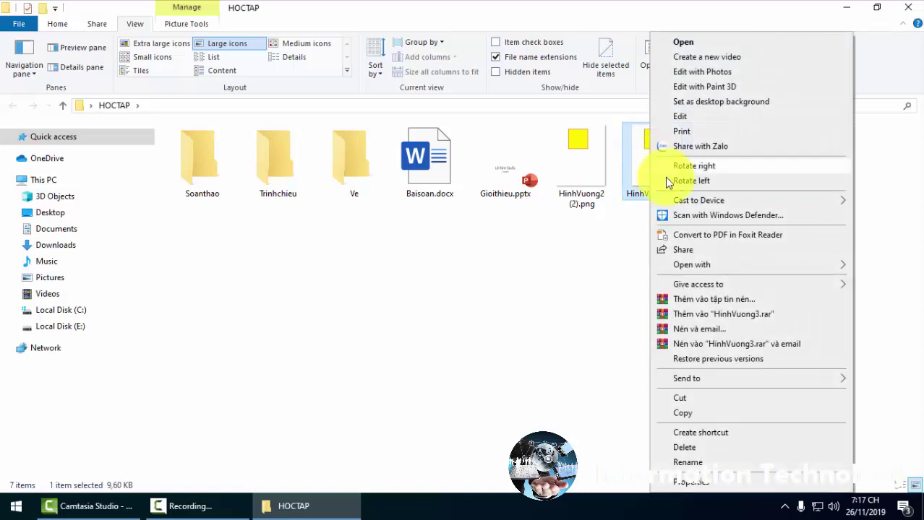
pyautogui.click(696, 412)
pyautogui.click(718, 318)
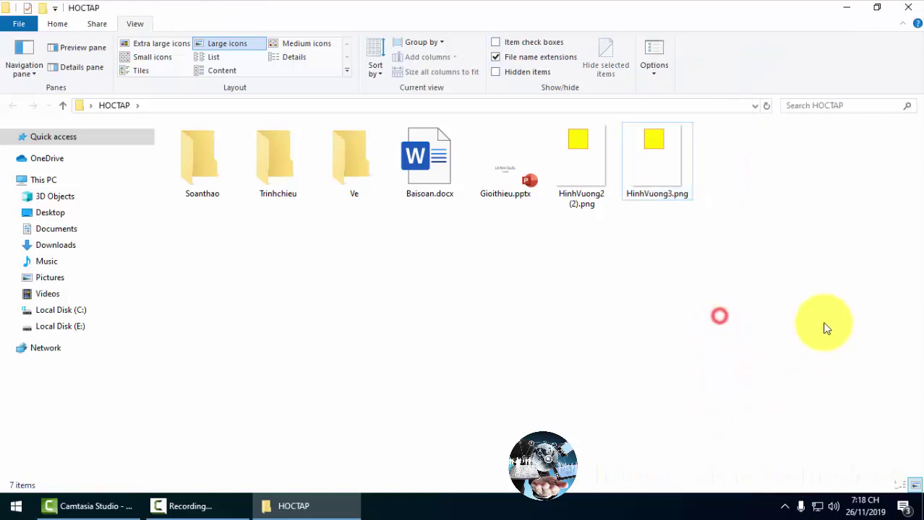
pyautogui.rightClick(725, 259)
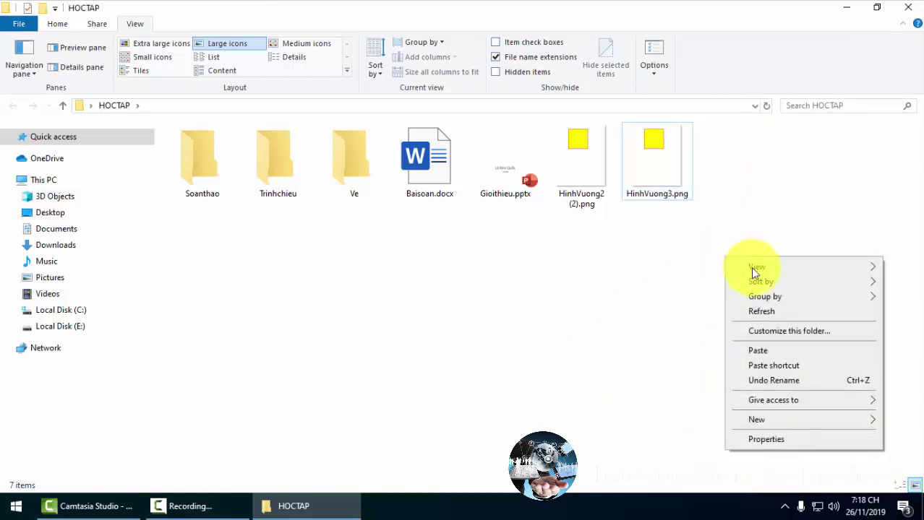
pyautogui.click(764, 352)
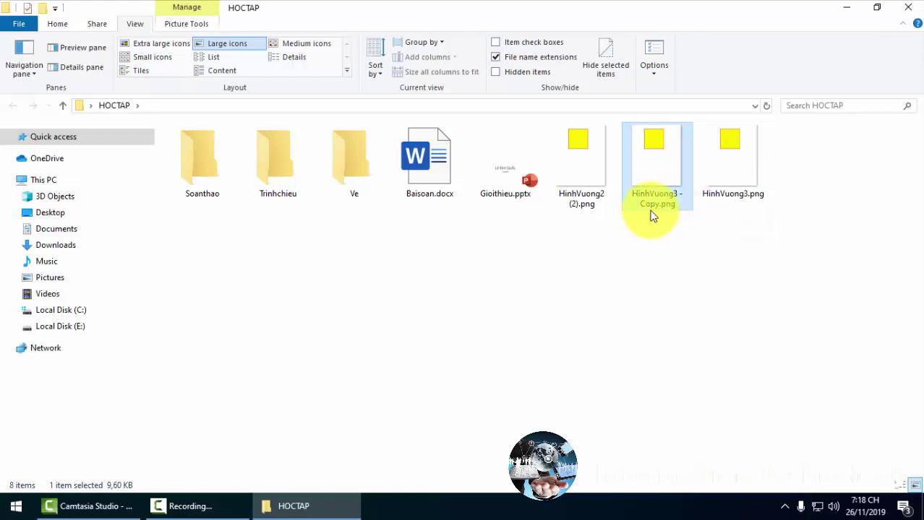
pyautogui.click(695, 246)
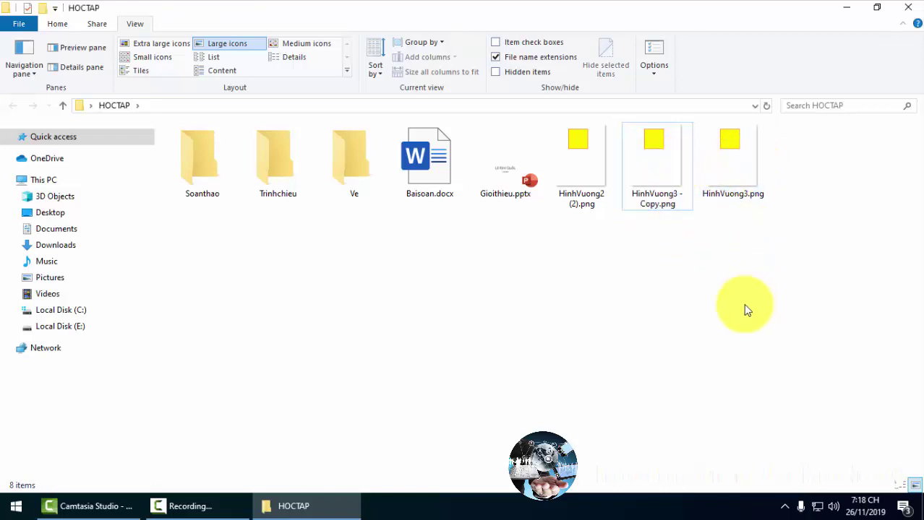
# - Copy HinhVuong3.png from HOCTAP into the Ve subfolder
pyautogui.rightClick(722, 160)
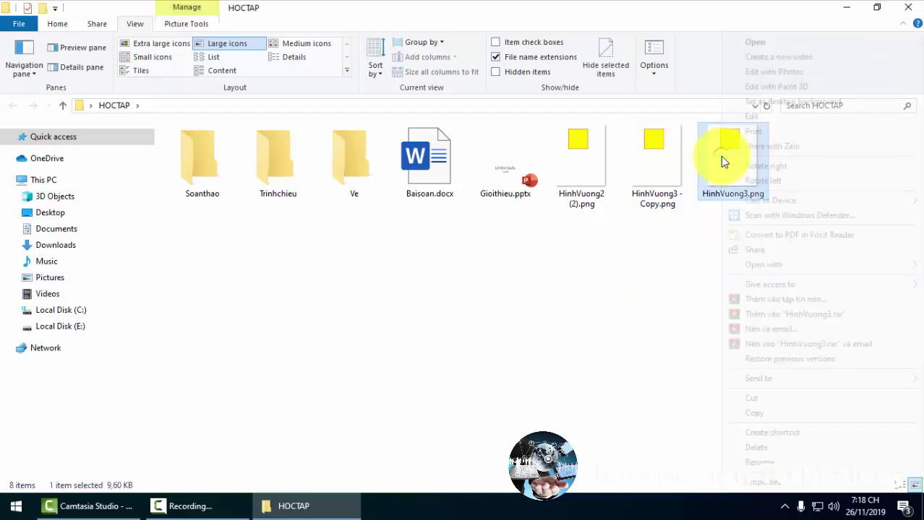
pyautogui.click(764, 412)
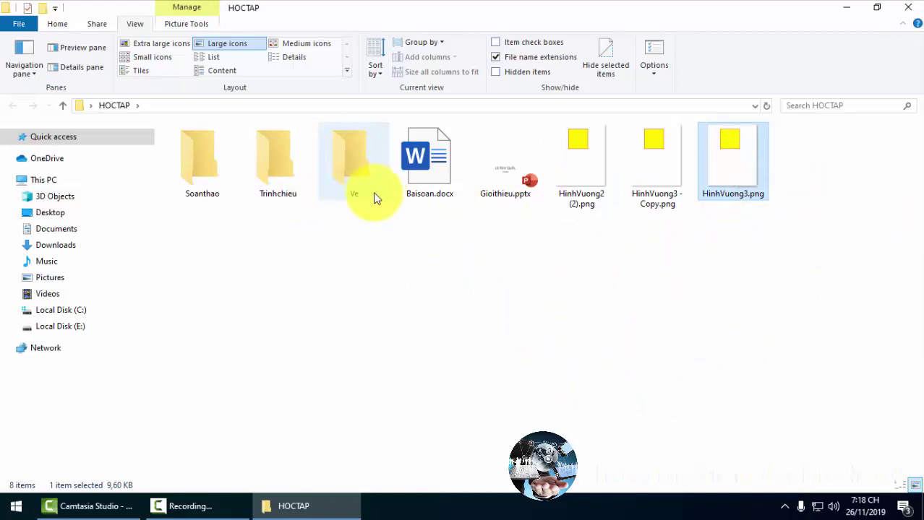
pyautogui.rightClick(350, 160)
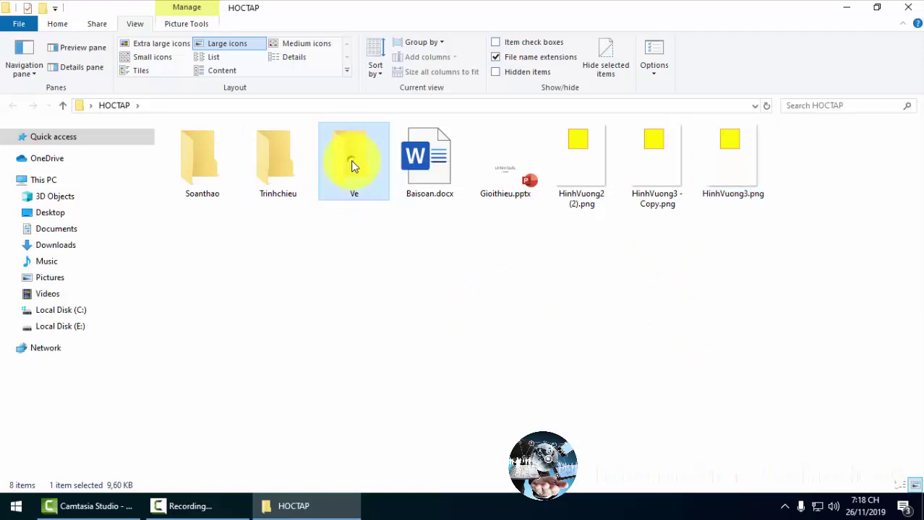
pyautogui.click(374, 152)
pyautogui.rightClick(278, 194)
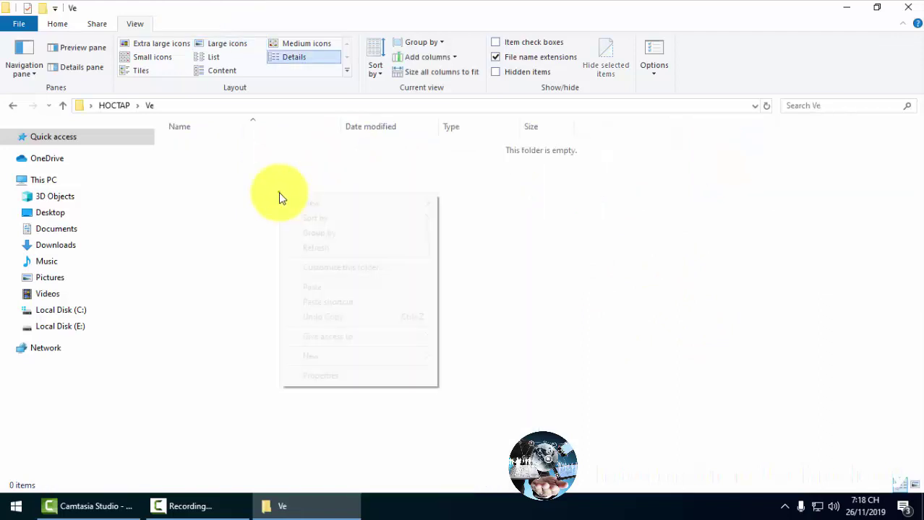
pyautogui.click(349, 290)
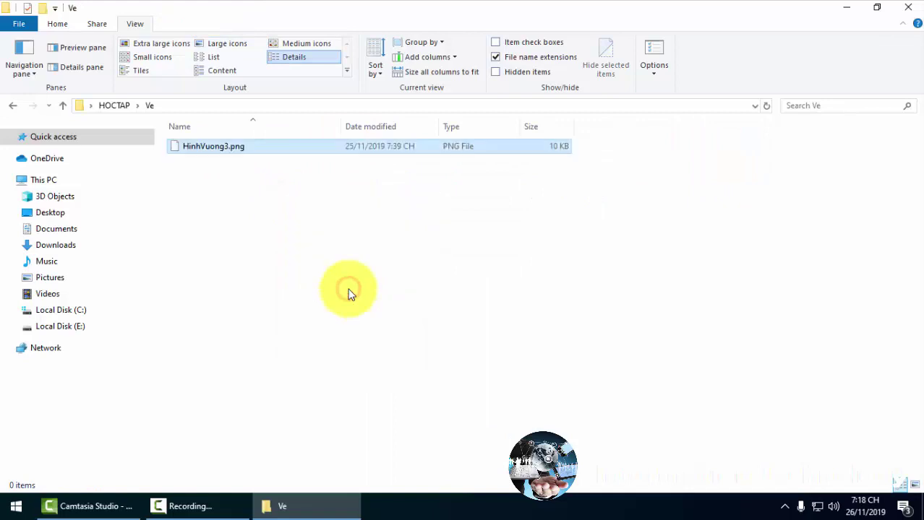
# - Display the contents of the Ve folder as large icons and clear the selection
pyautogui.click(232, 48)
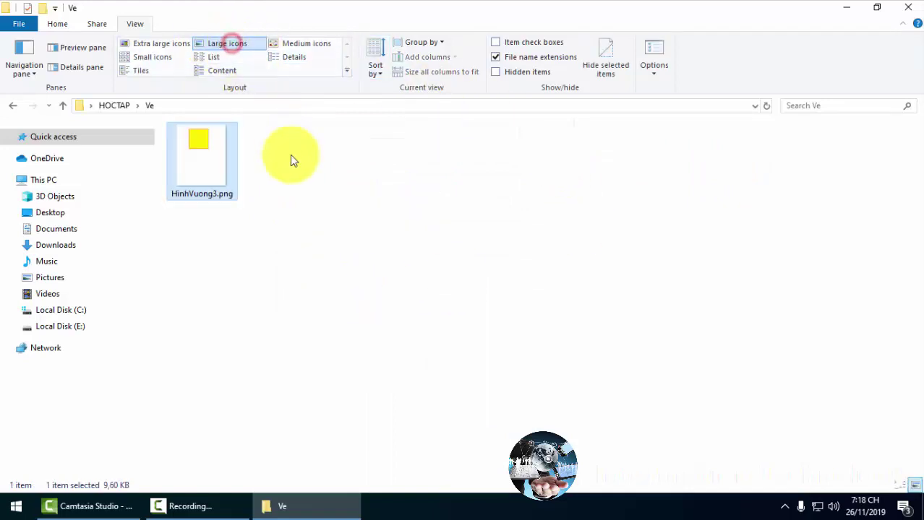
pyautogui.click(303, 211)
pyautogui.moveTo(224, 198)
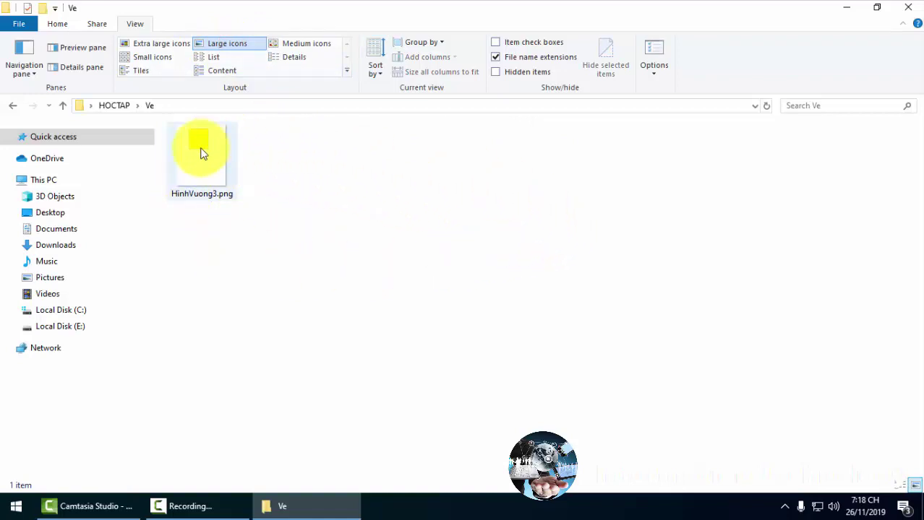
# - Return to HOCTAP and rename HinhVuong3 - Copy.png as HinhVuong4.png by replacing the end of its base name
pyautogui.click(115, 106)
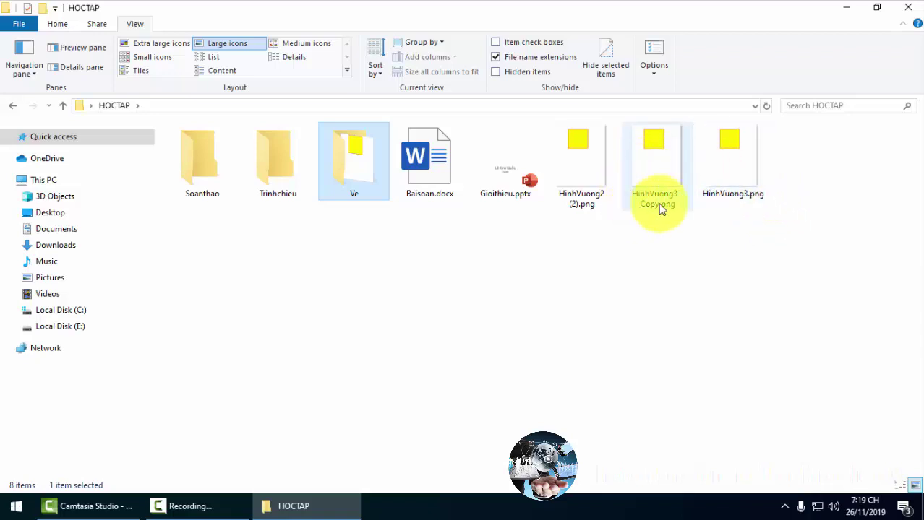
pyautogui.click(647, 169)
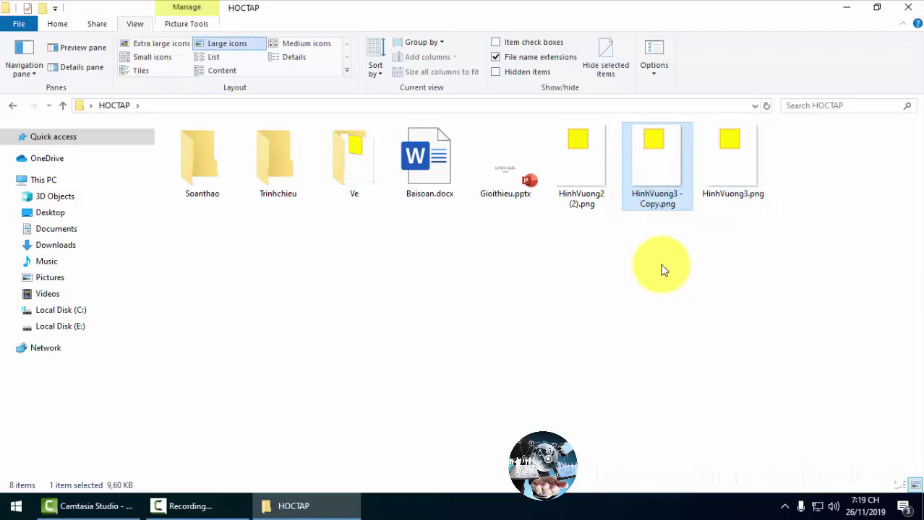
pyautogui.click(664, 203)
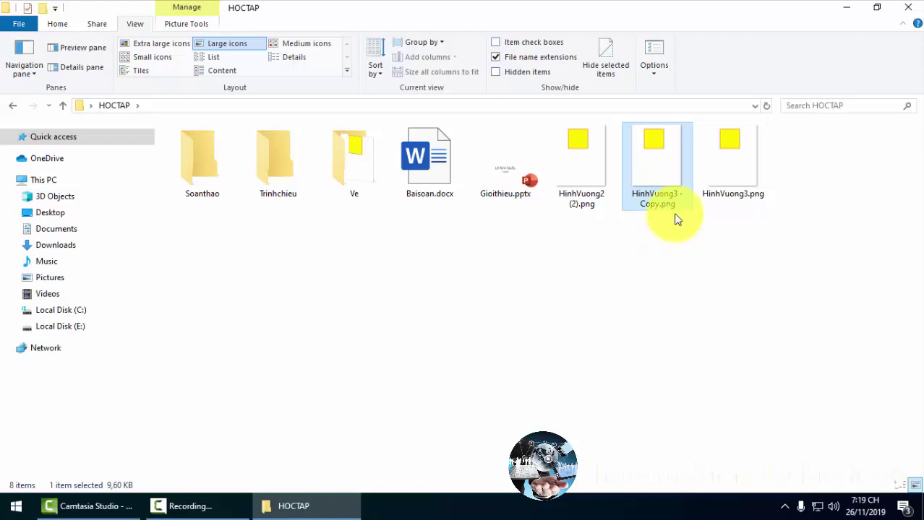
pyautogui.click(671, 196)
pyautogui.moveTo(670, 197); pyautogui.dragTo(658, 204)
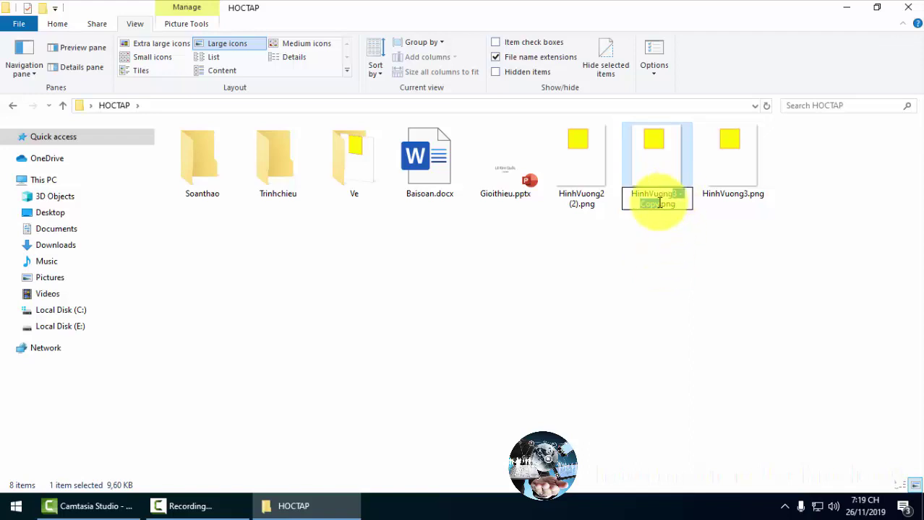
pyautogui.write('4')
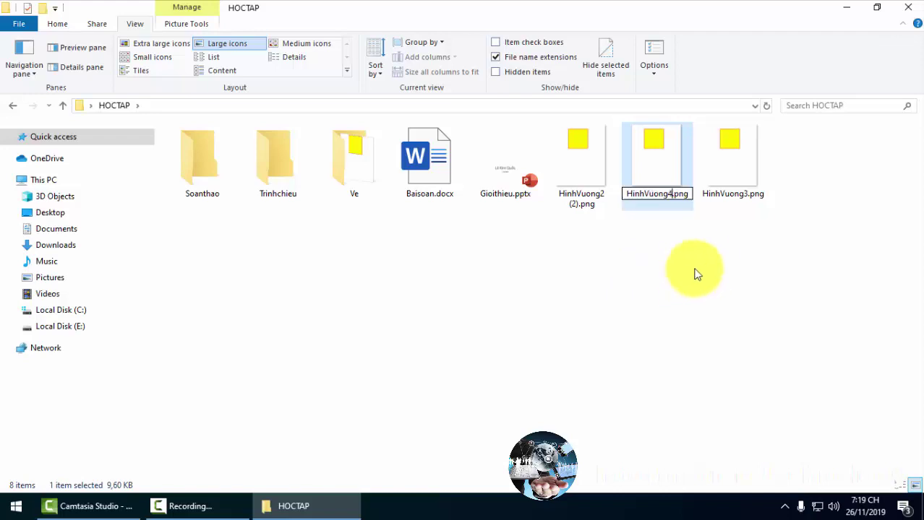
pyautogui.click(707, 258)
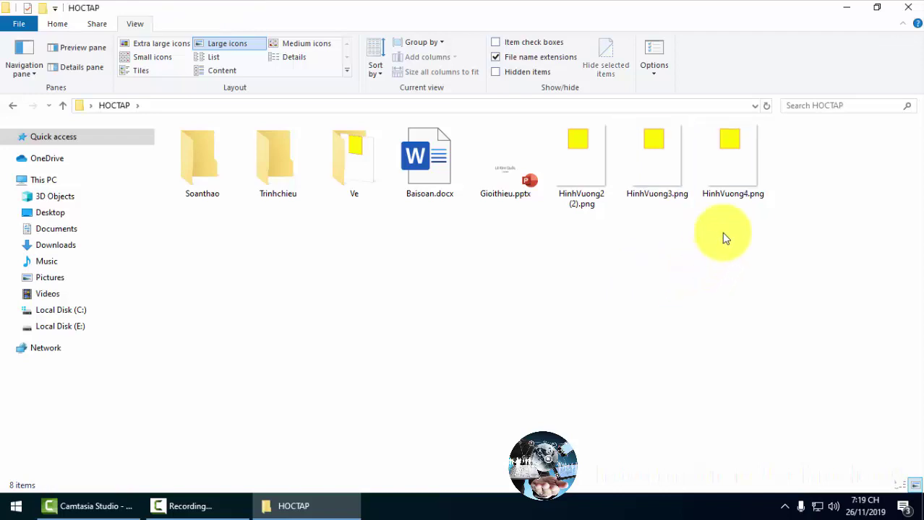
# - Copy HinhVuong4.png from HOCTAP into the Ve subfolder
pyautogui.rightClick(721, 171)
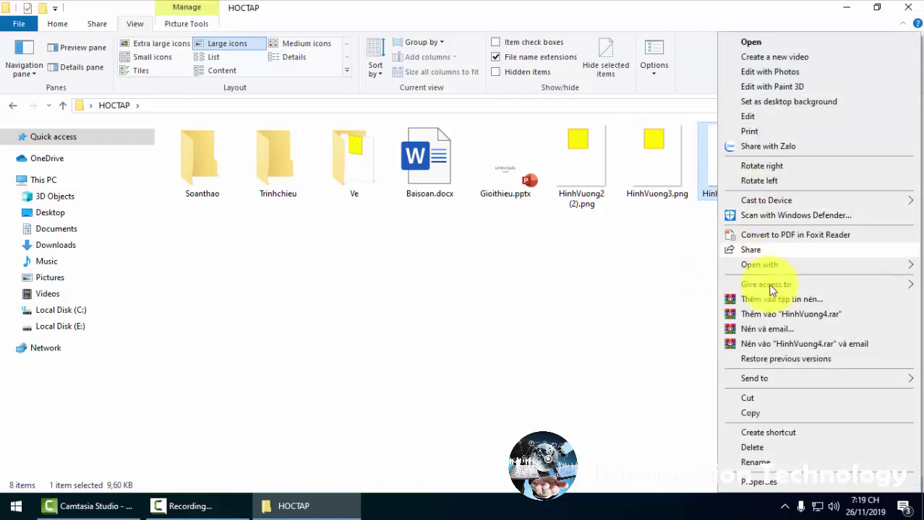
pyautogui.click(668, 337)
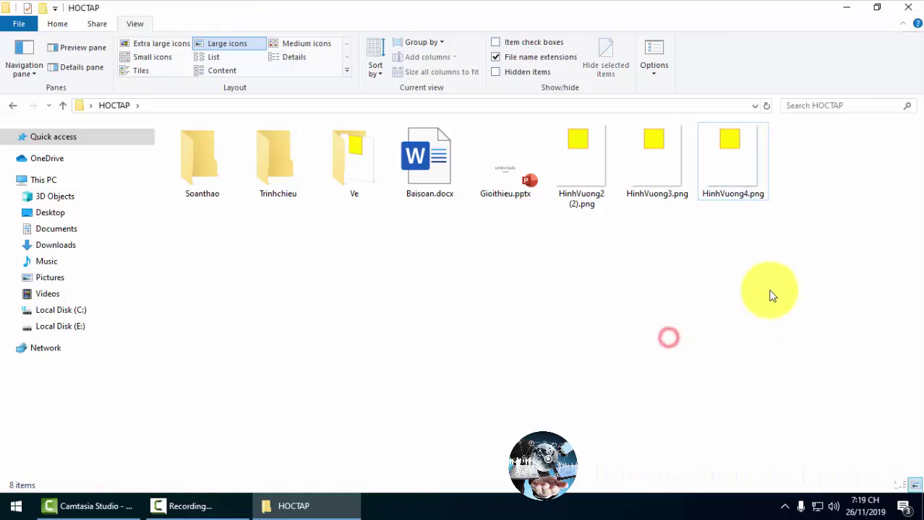
pyautogui.click(729, 181)
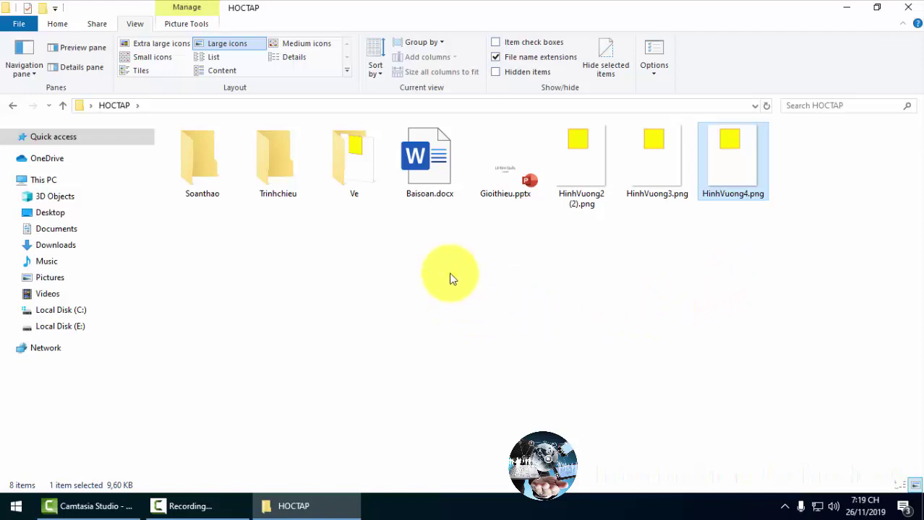
pyautogui.doubleClick(352, 162)
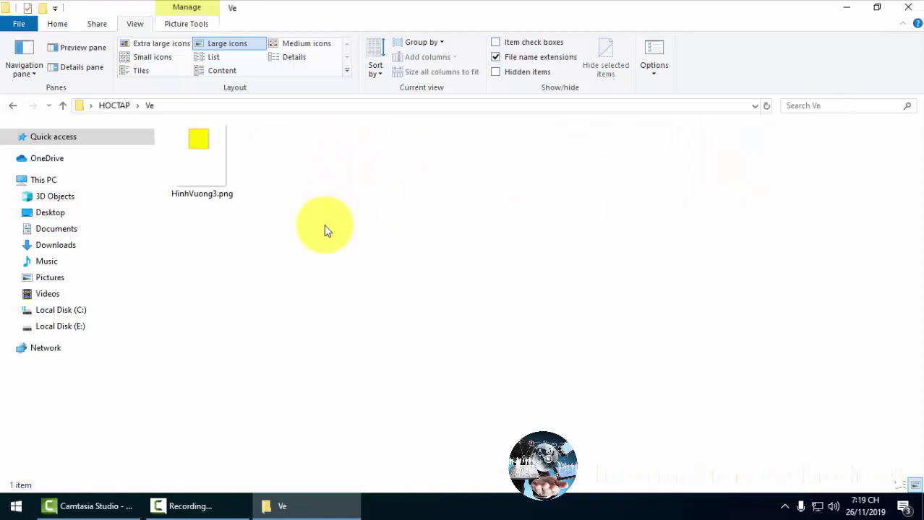
pyautogui.click(371, 250)
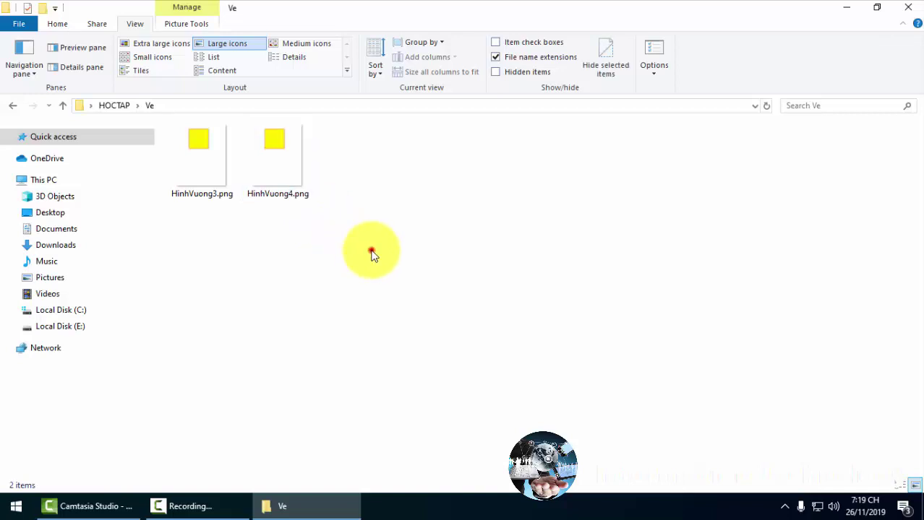
# - Go back to the HOCTAP folder and delete HinhVuong3.png from it
pyautogui.click(109, 105)
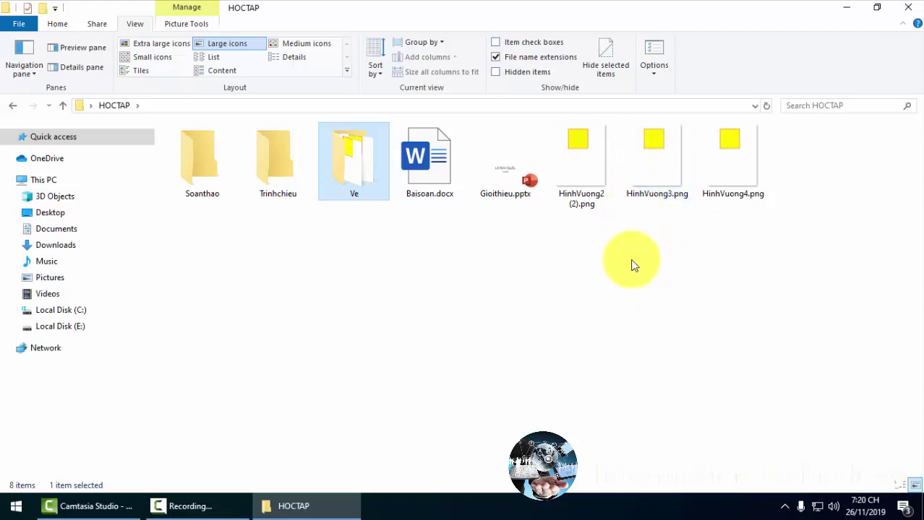
pyautogui.rightClick(650, 170)
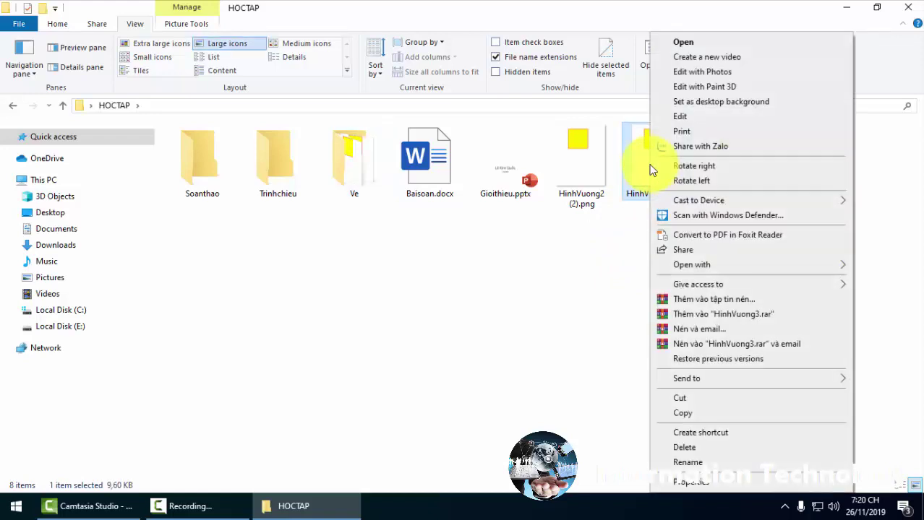
pyautogui.click(693, 451)
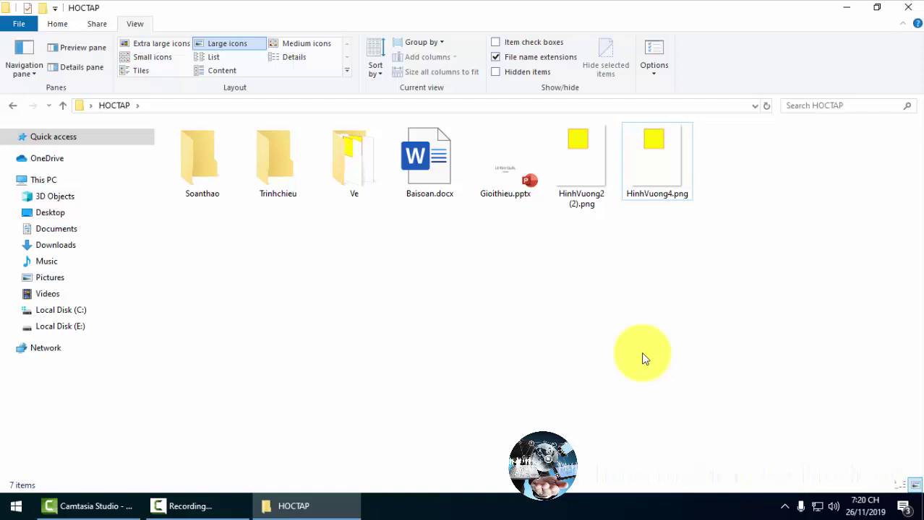
# - Select HinhVuong2 (2).png, write "Delete" in a new Word document opened from the desktop, and switch back to the HOCTAP folder
pyautogui.click(579, 163)
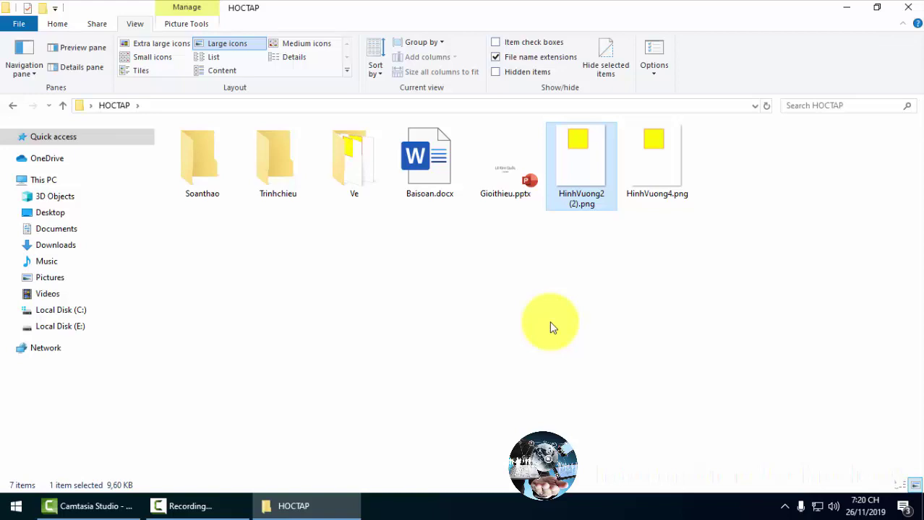
pyautogui.press('super+d')
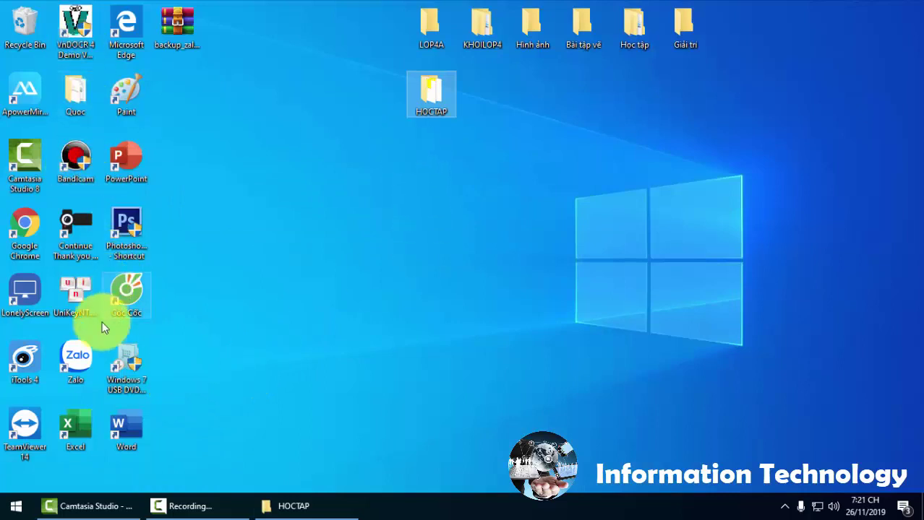
pyautogui.click(130, 430)
pyautogui.doubleClick(130, 430)
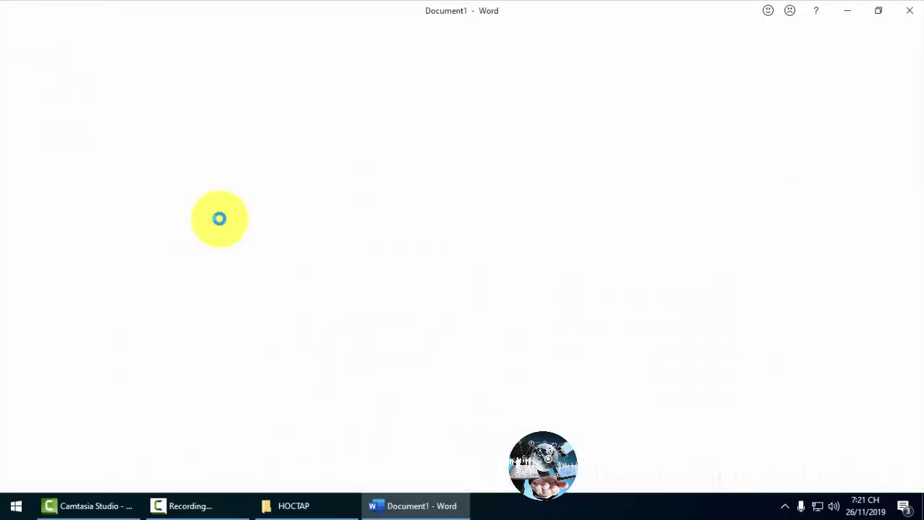
pyautogui.scroll(15, 235, 261)
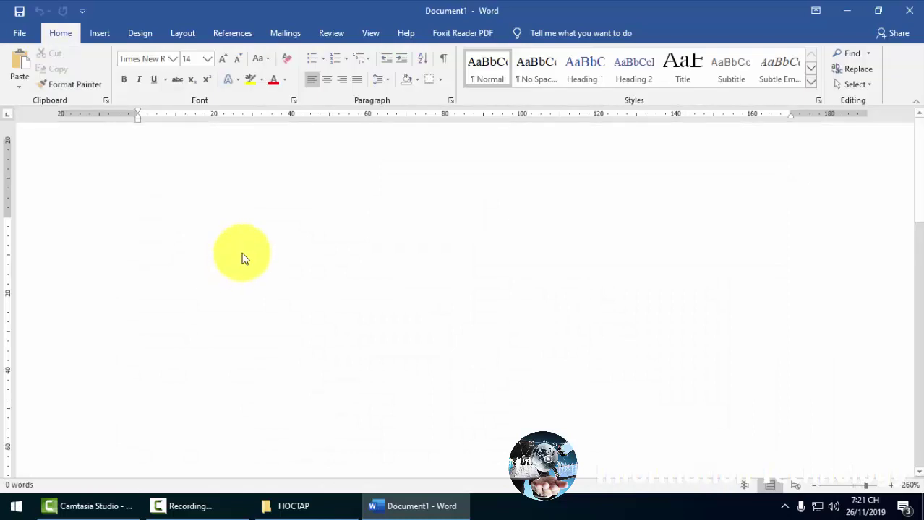
pyautogui.write('D')
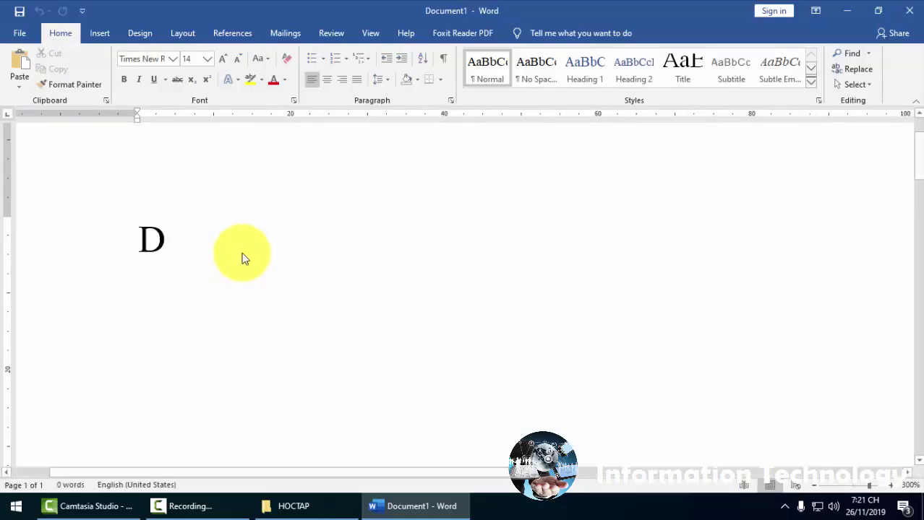
pyautogui.write('elete')
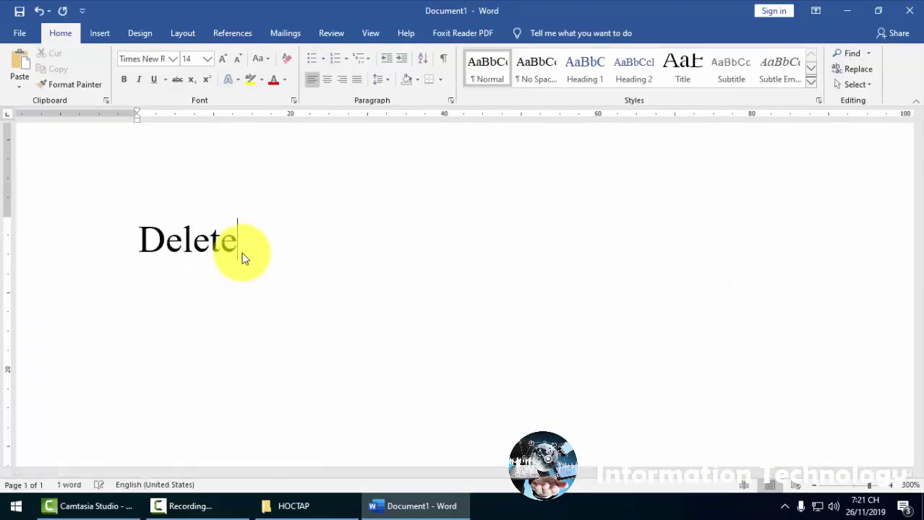
pyautogui.click(297, 506)
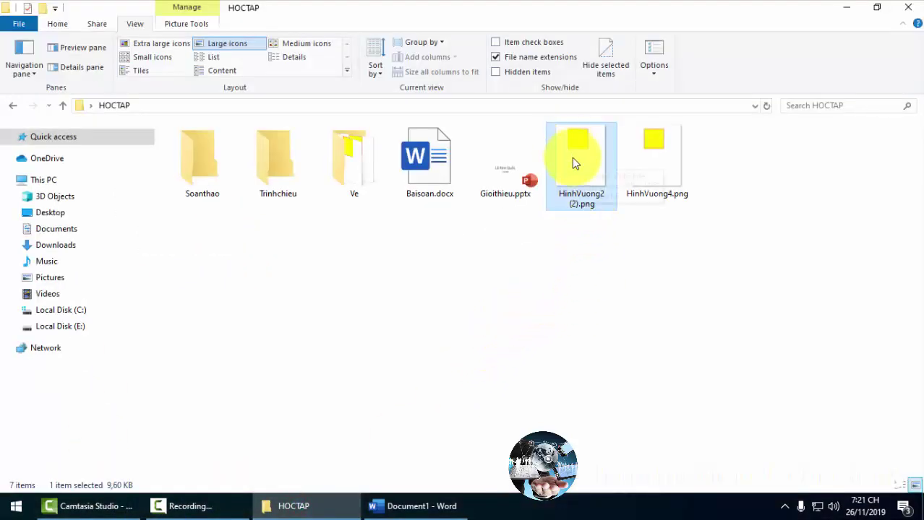
# - Delete the selected HinhVuong2 (2).png from the HOCTAP folder
pyautogui.press('Delete')
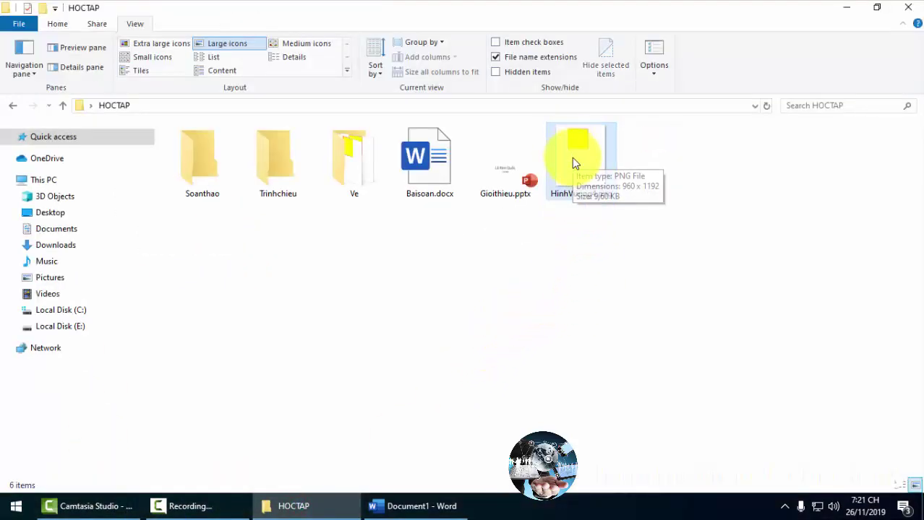
pyautogui.click(568, 257)
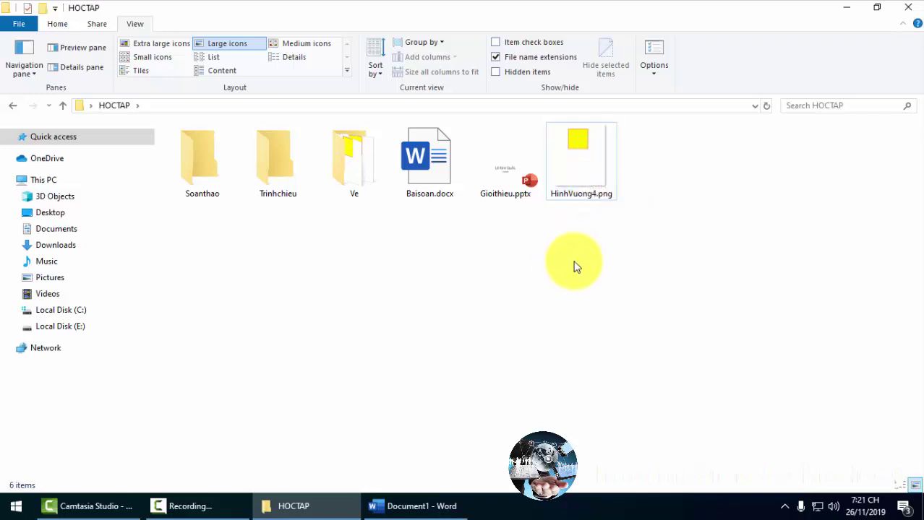
# - Open HinhVuong4.png in the Photos viewer to examine the image, and close the viewer again
pyautogui.click(578, 169)
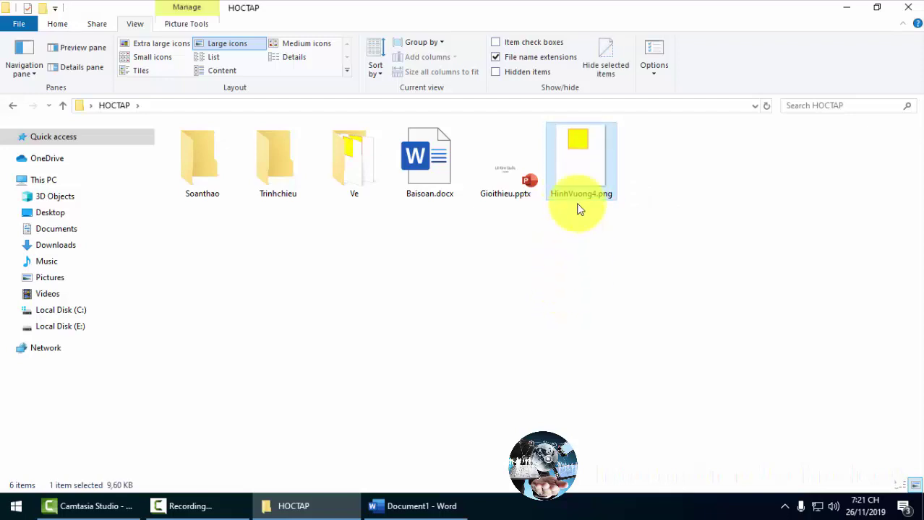
pyautogui.click(575, 166)
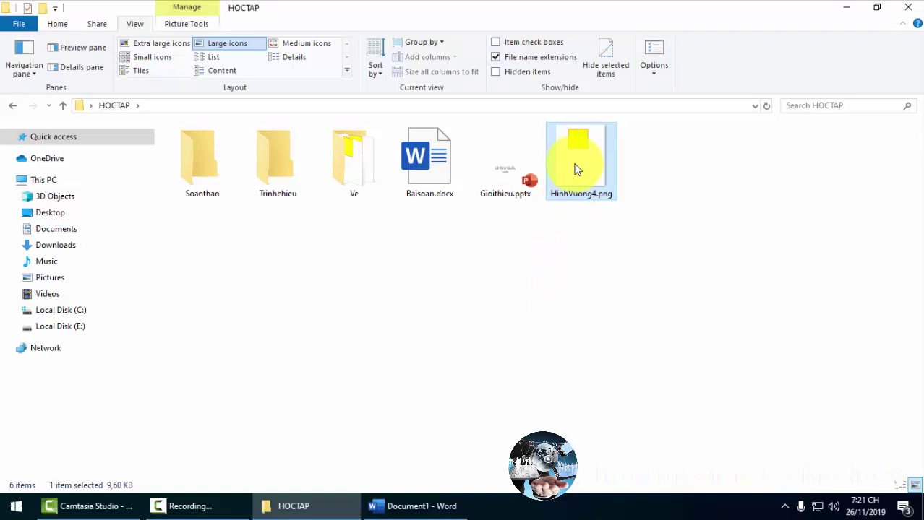
pyautogui.doubleClick(576, 167)
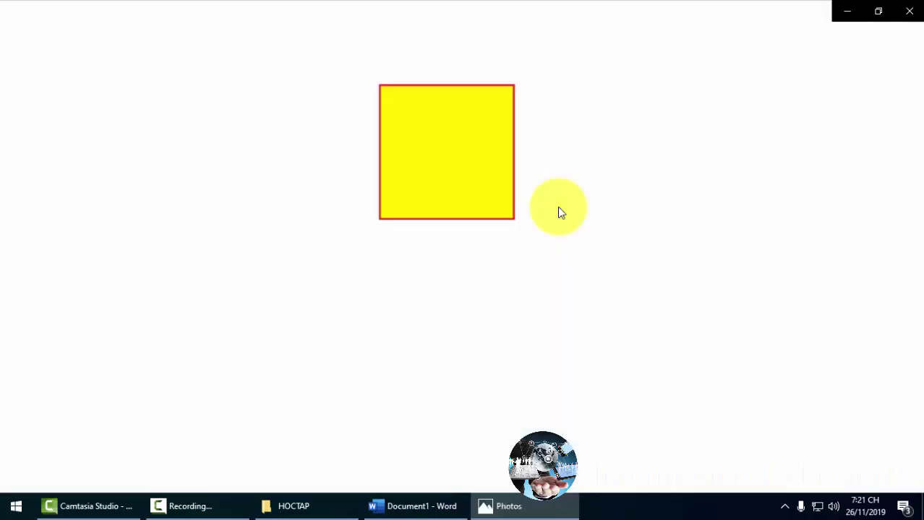
pyautogui.click(909, 11)
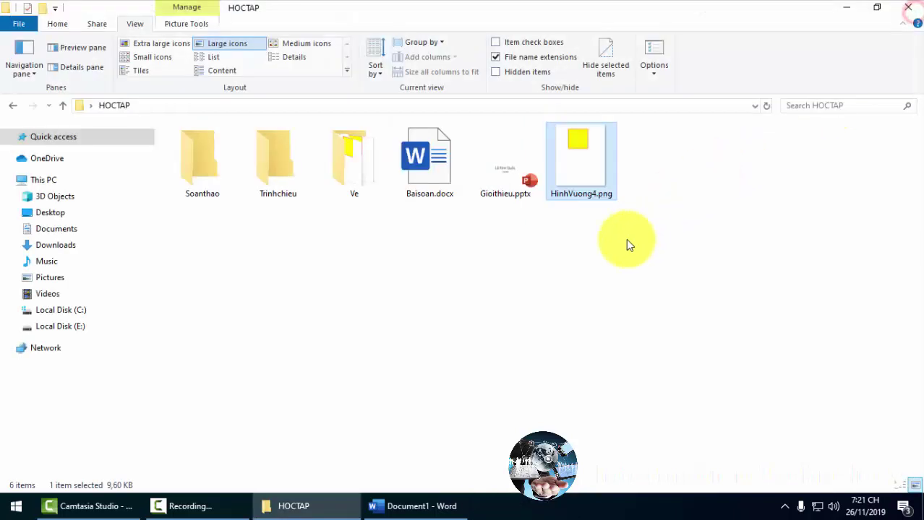
pyautogui.doubleClick(578, 162)
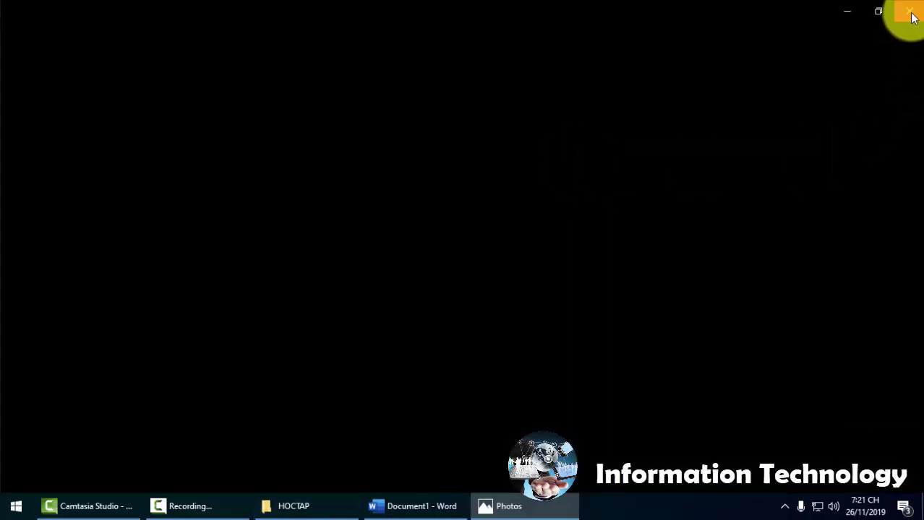
pyautogui.click(912, 15)
pyautogui.doubleClick(563, 167)
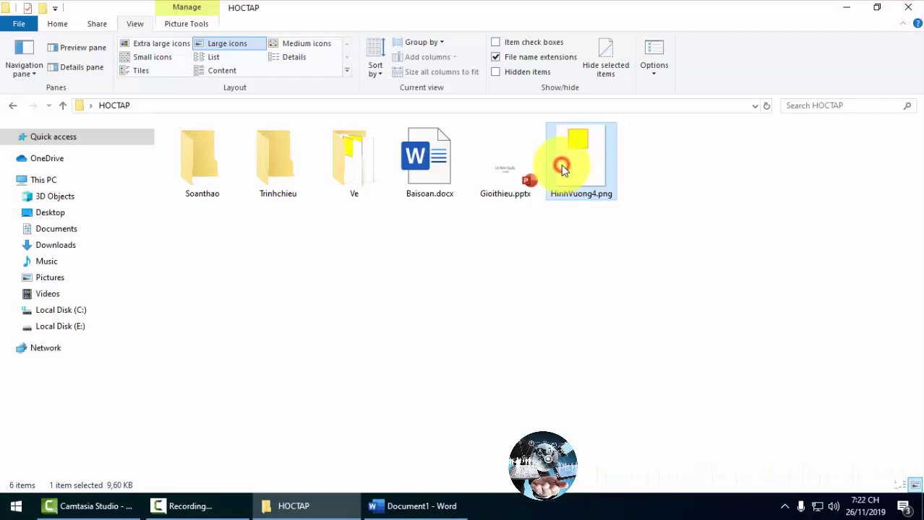
pyautogui.click(573, 254)
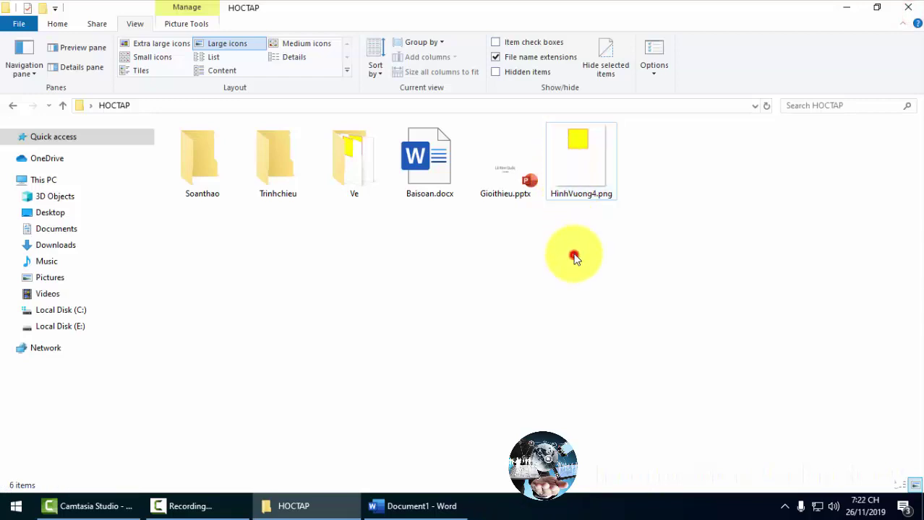
pyautogui.doubleClick(579, 191)
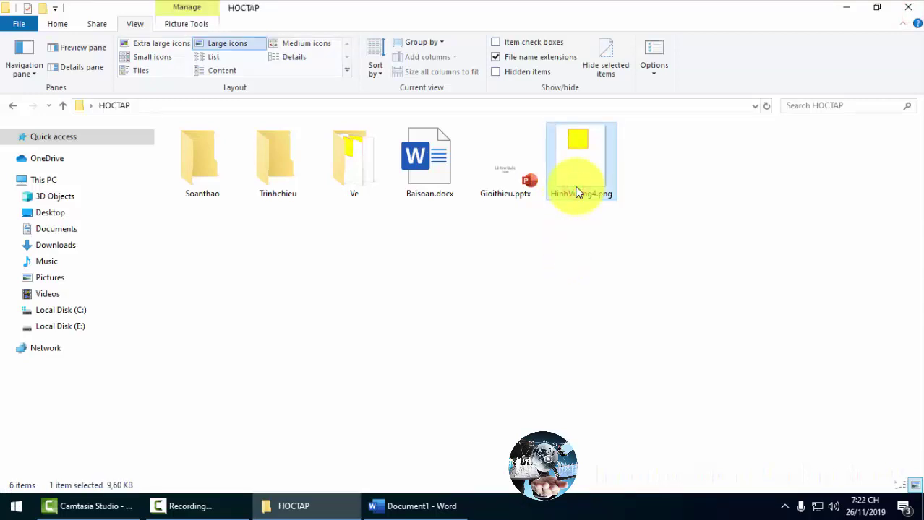
pyautogui.click(574, 232)
pyautogui.click(575, 182)
pyautogui.click(570, 237)
pyautogui.click(567, 197)
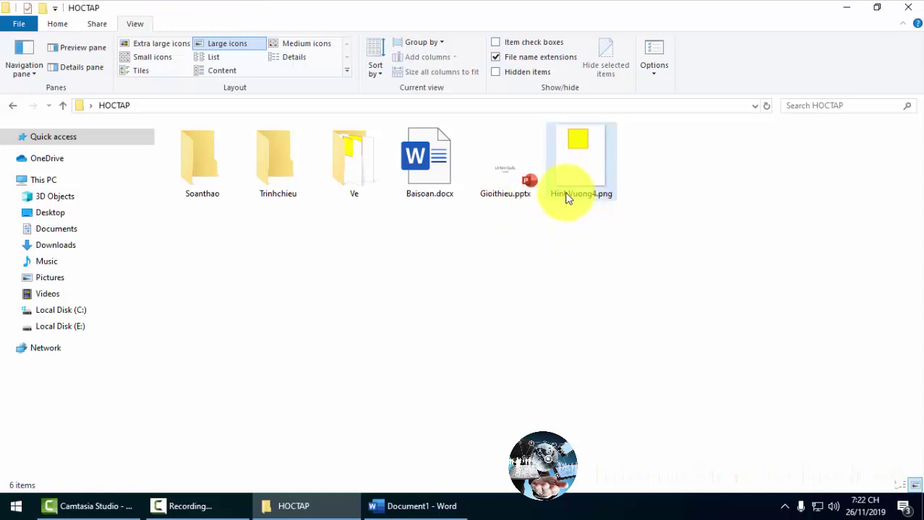
pyautogui.click(567, 196)
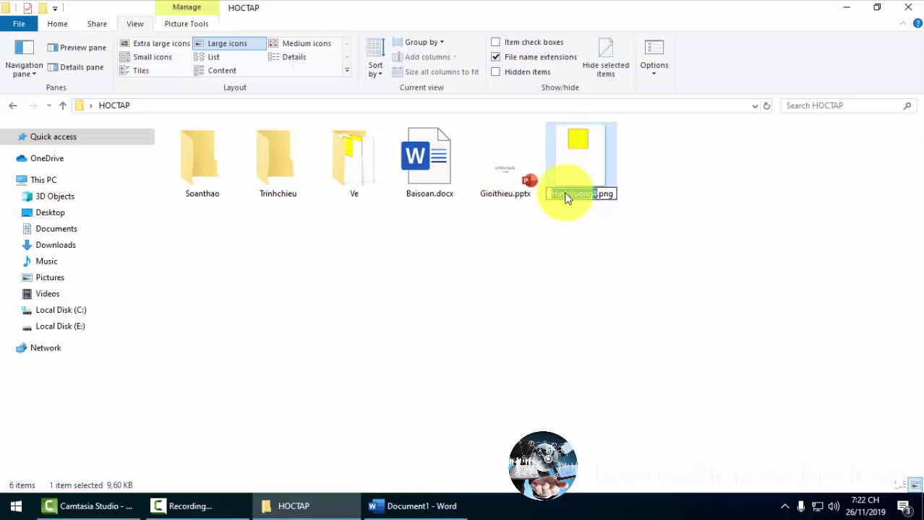
pyautogui.click(590, 262)
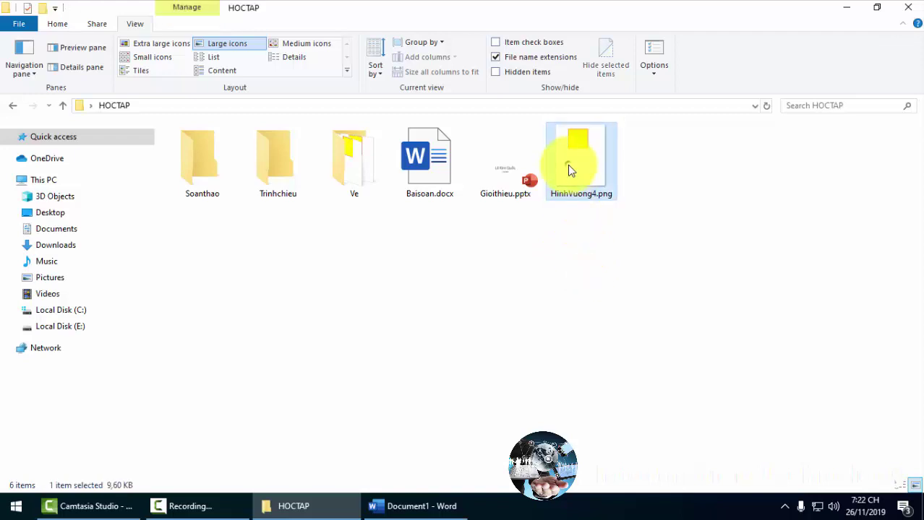
pyautogui.rightClick(567, 164)
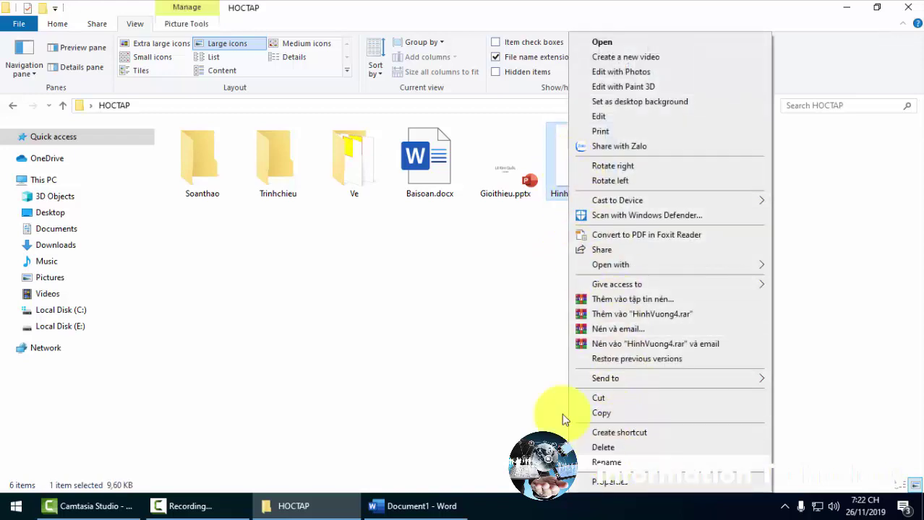
pyautogui.click(491, 330)
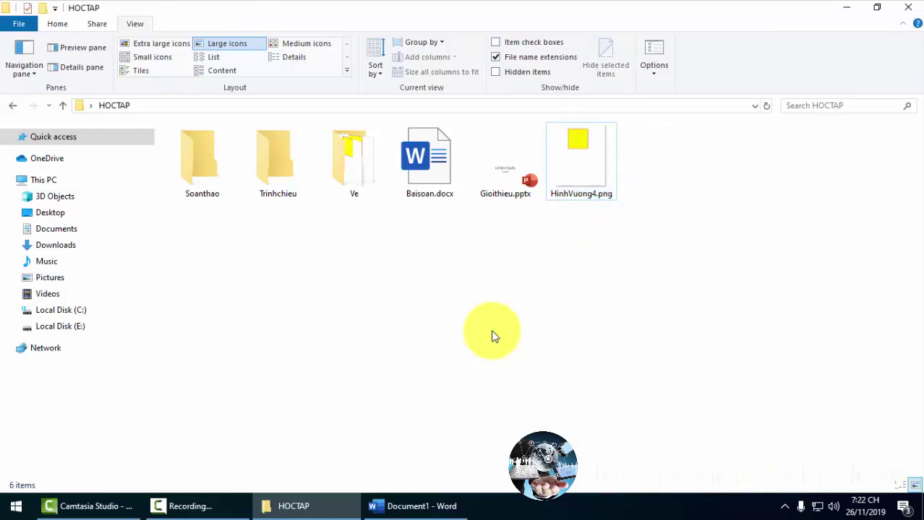